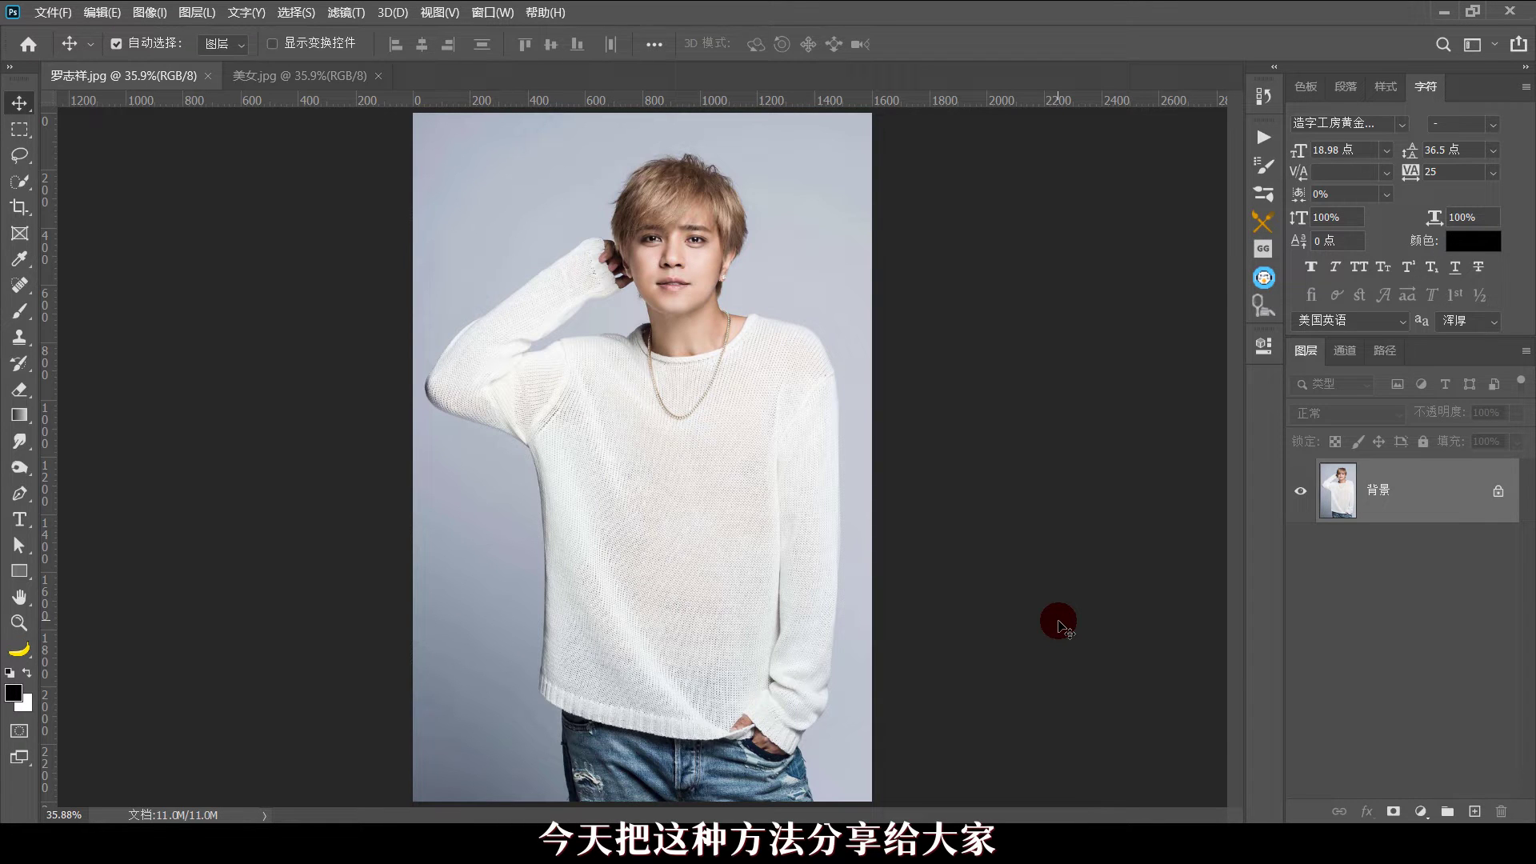
- Copy the man's photo into 美女.jpg and transform it to cover the woman's canvas
left_click(285, 75)
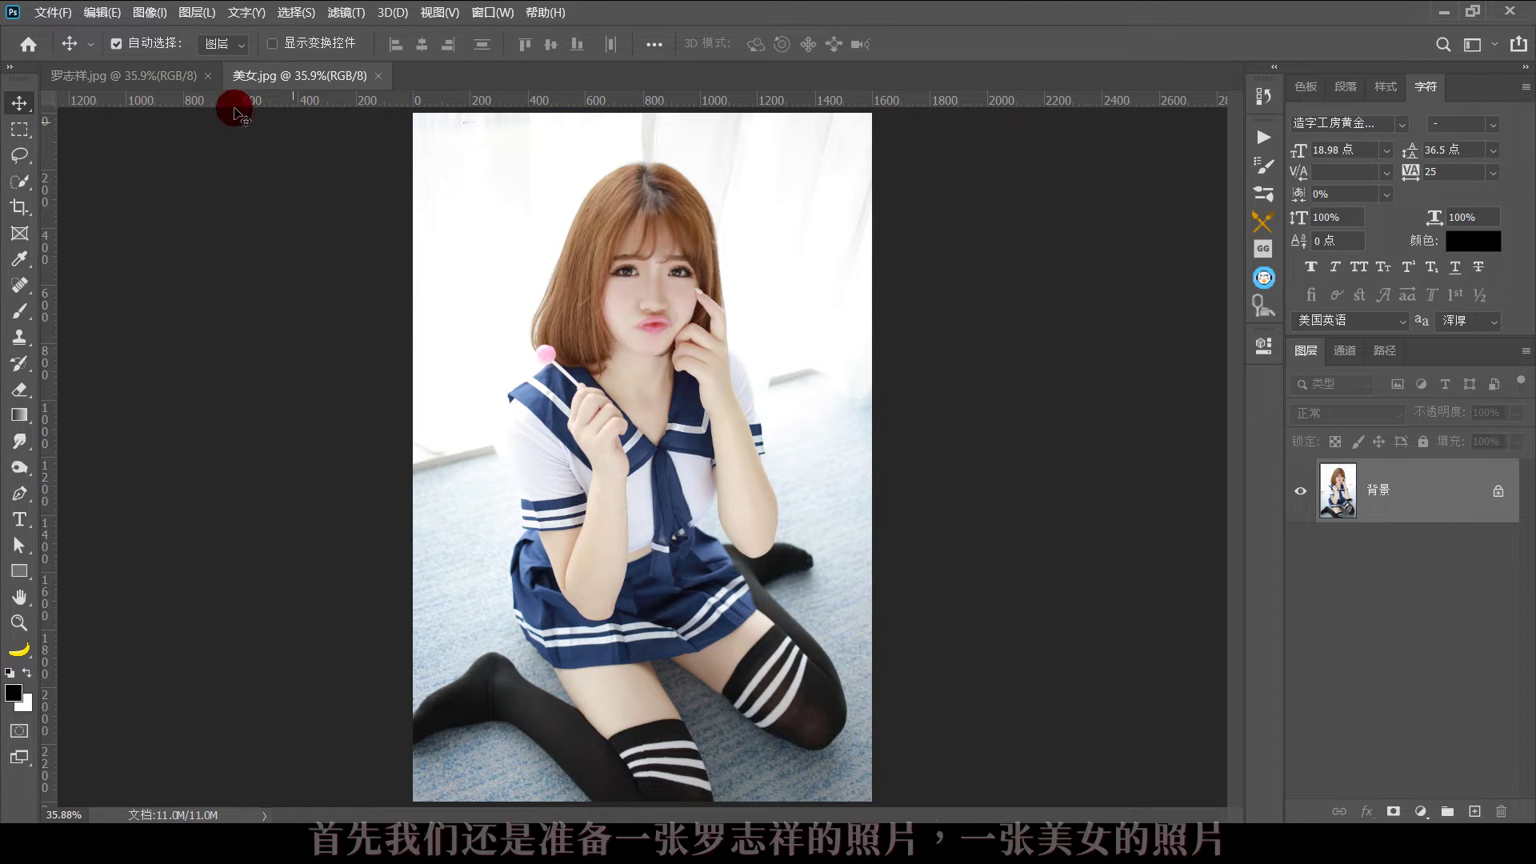
left_click(150, 72)
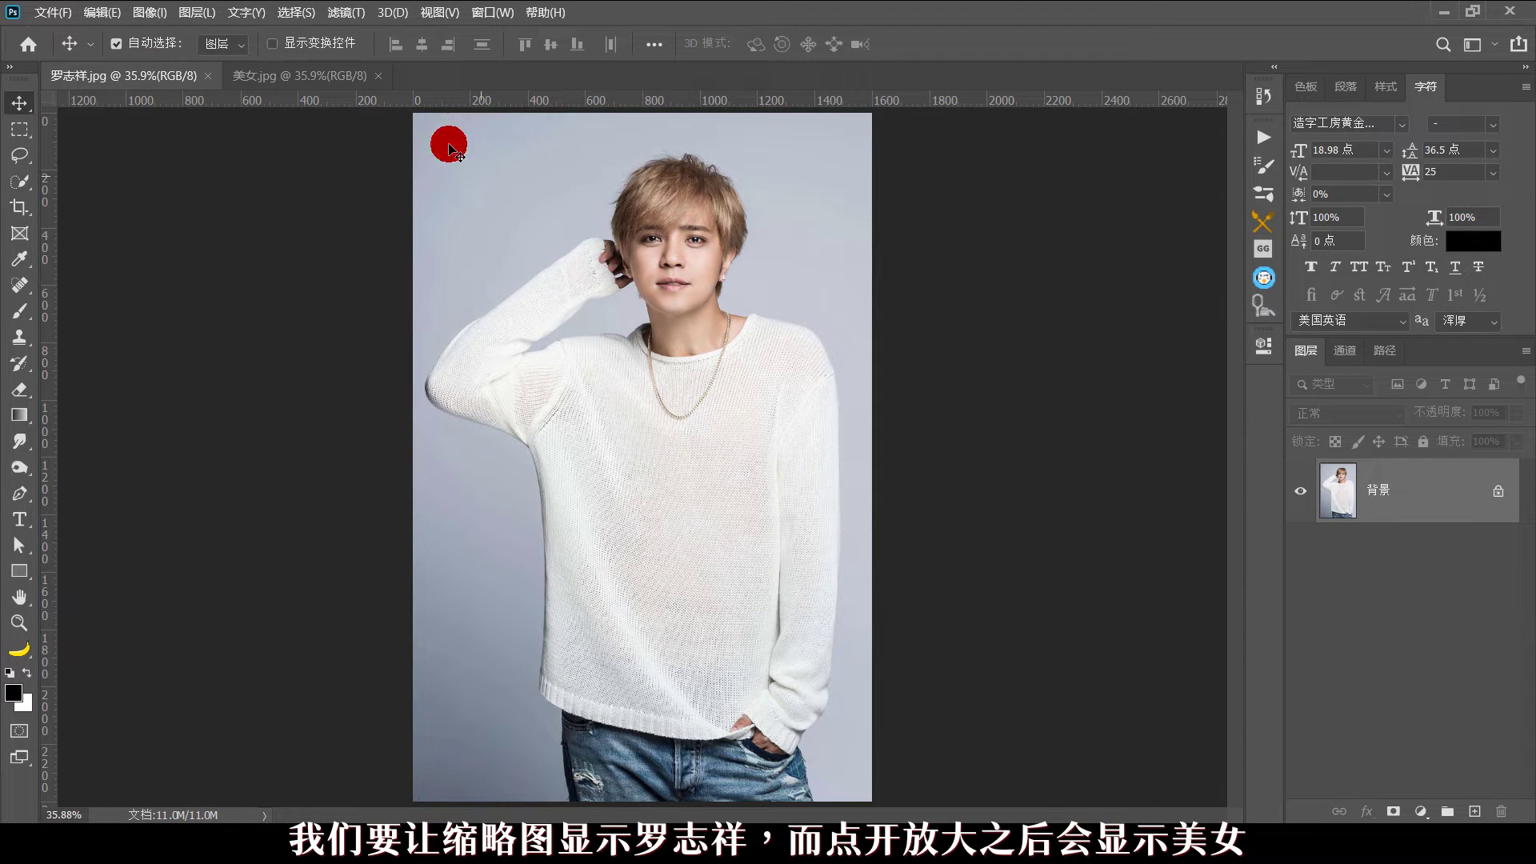
left_click(309, 76)
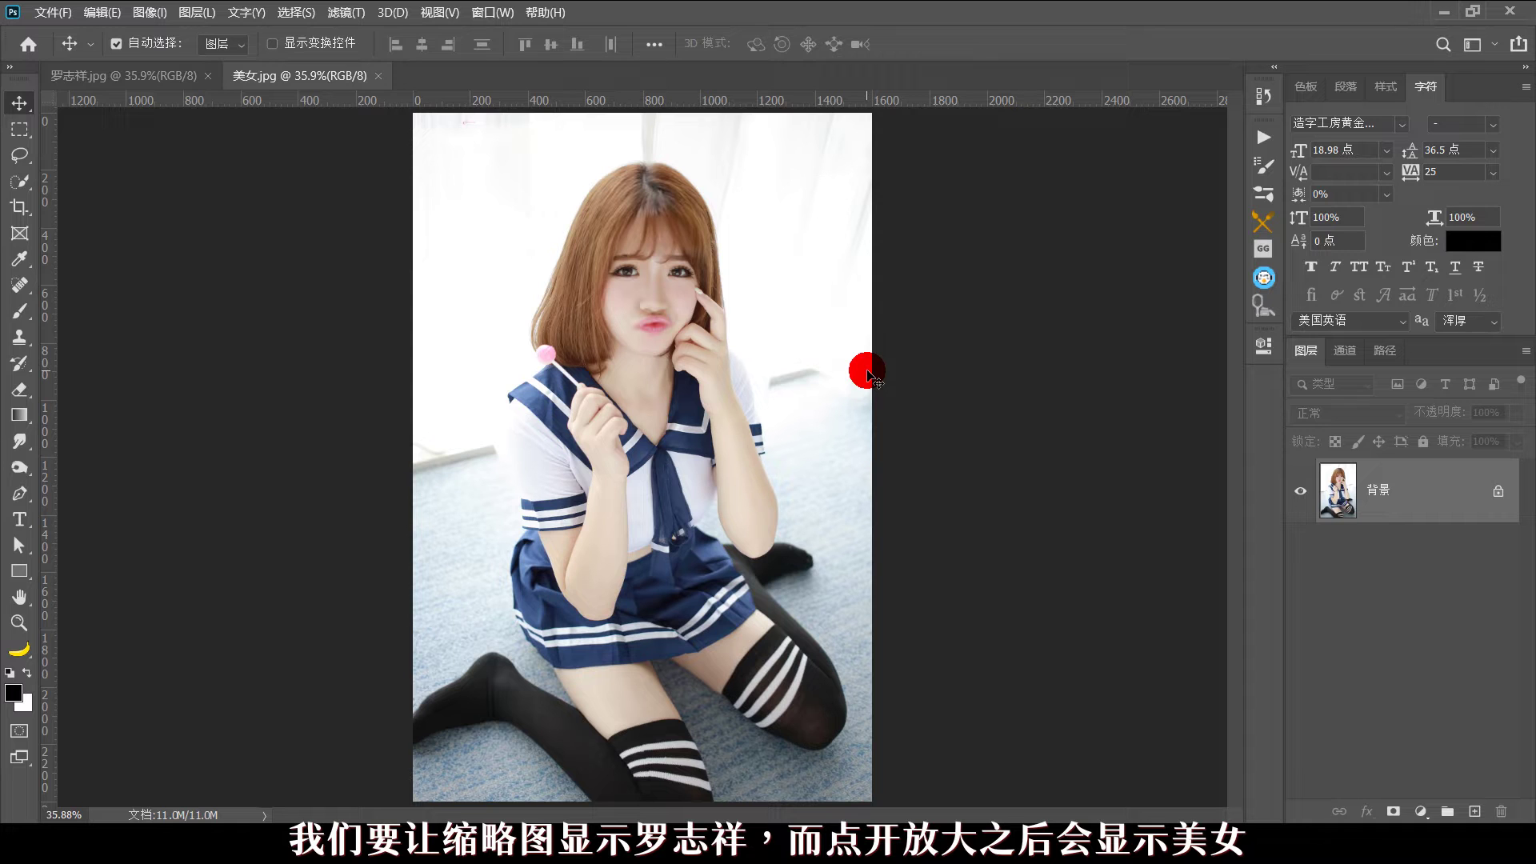
left_click(137, 72)
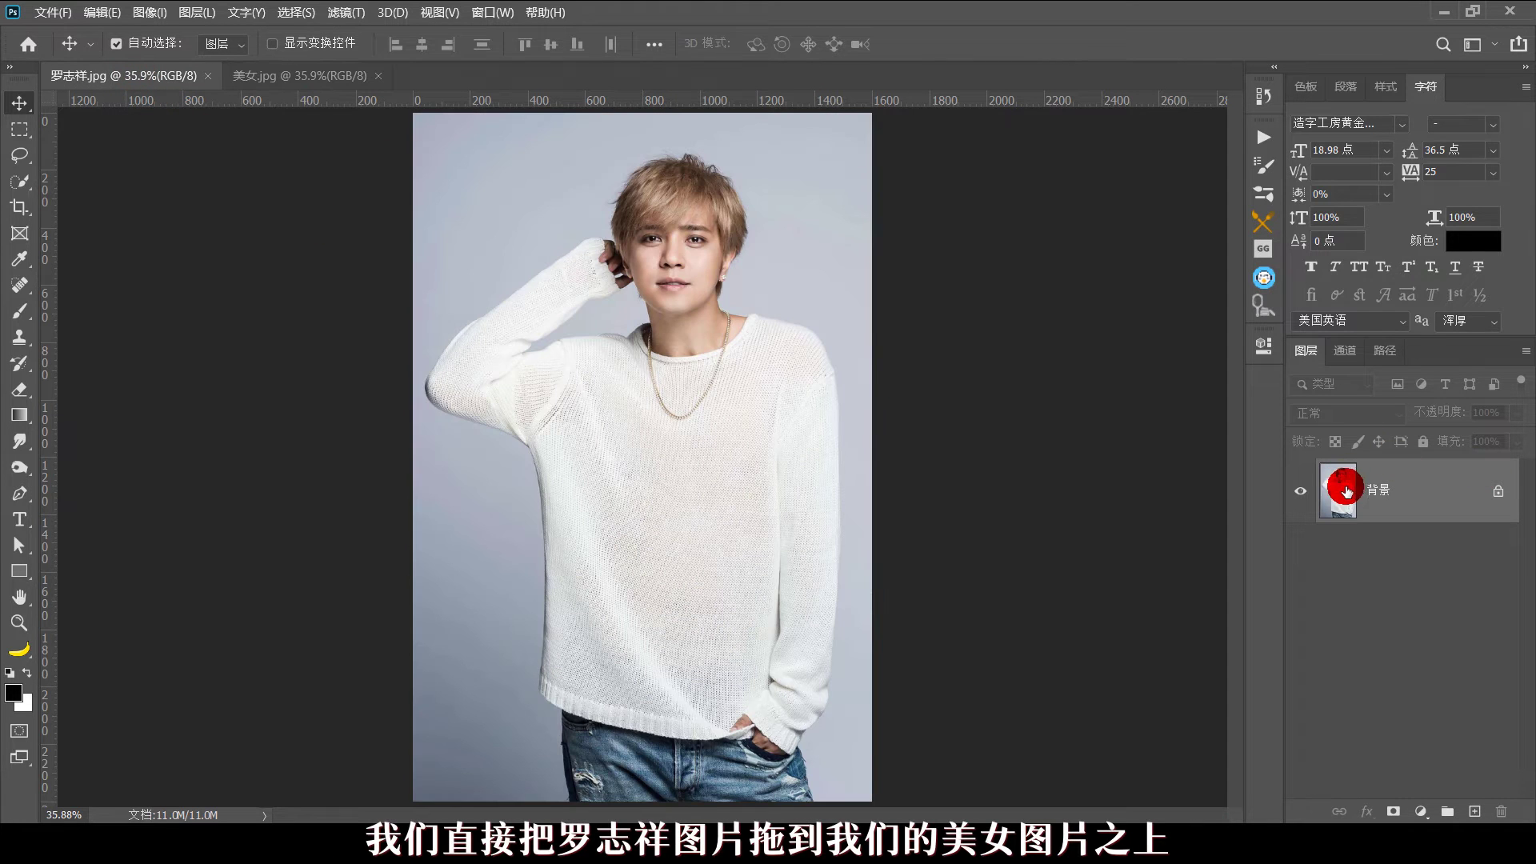
left_click_drag(1346, 490, 671, 408)
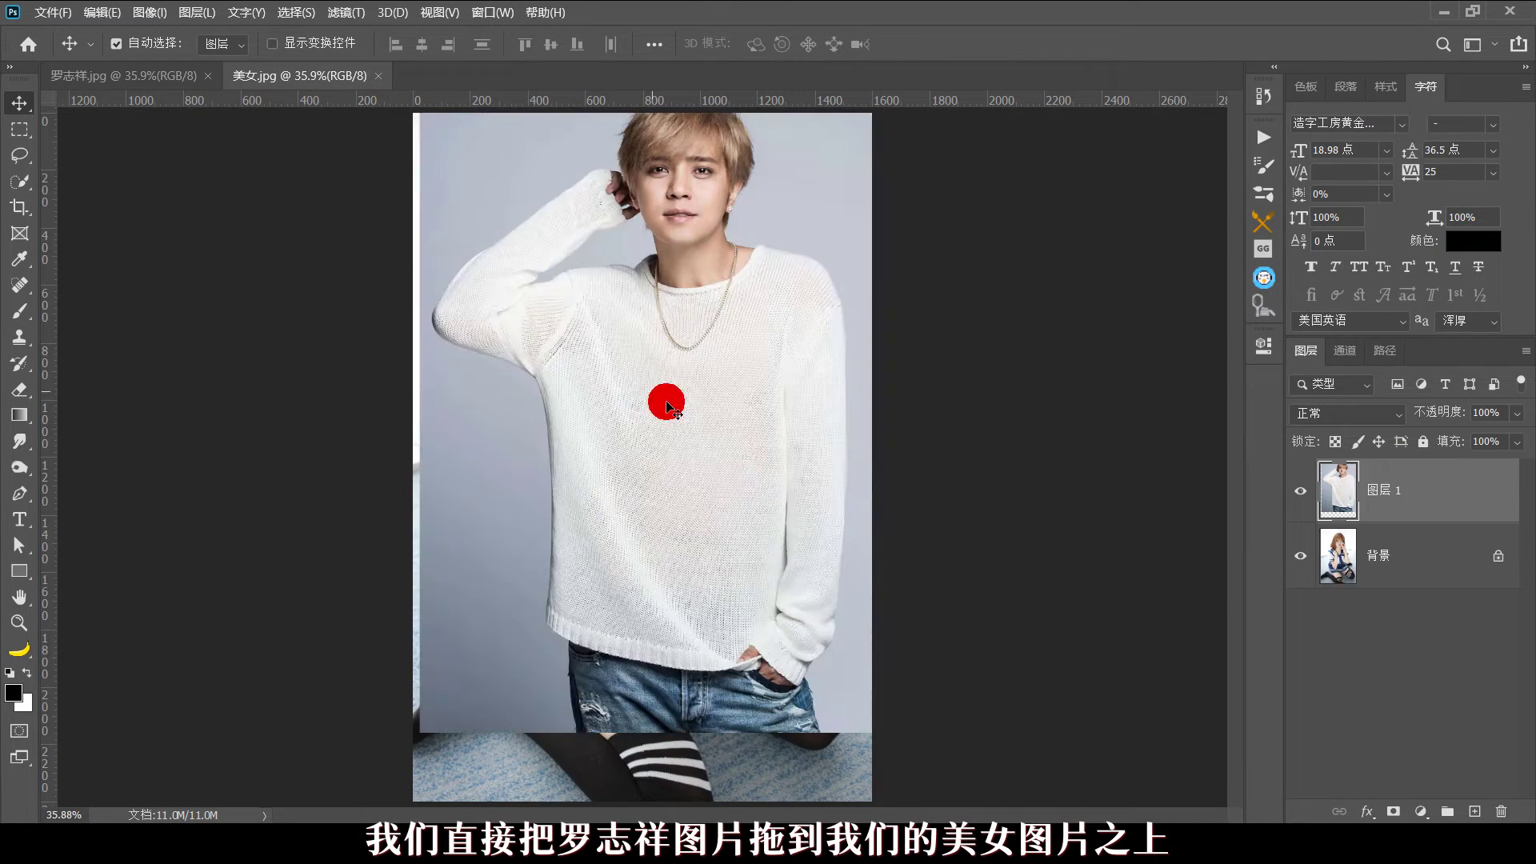
key("ctrl+t")
left_click_drag(690, 335, 743, 324)
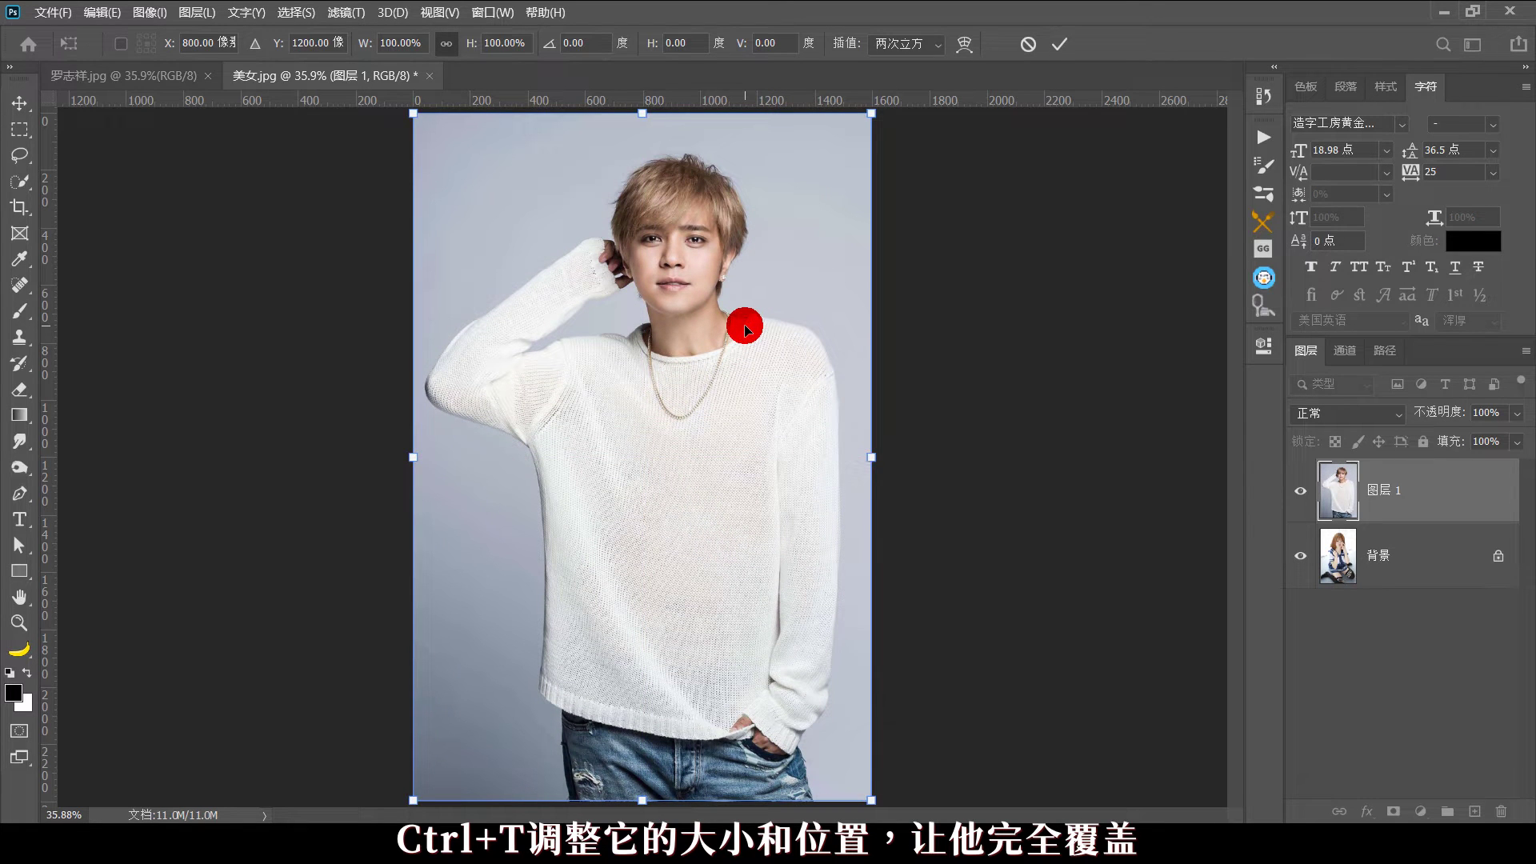
key("Return")
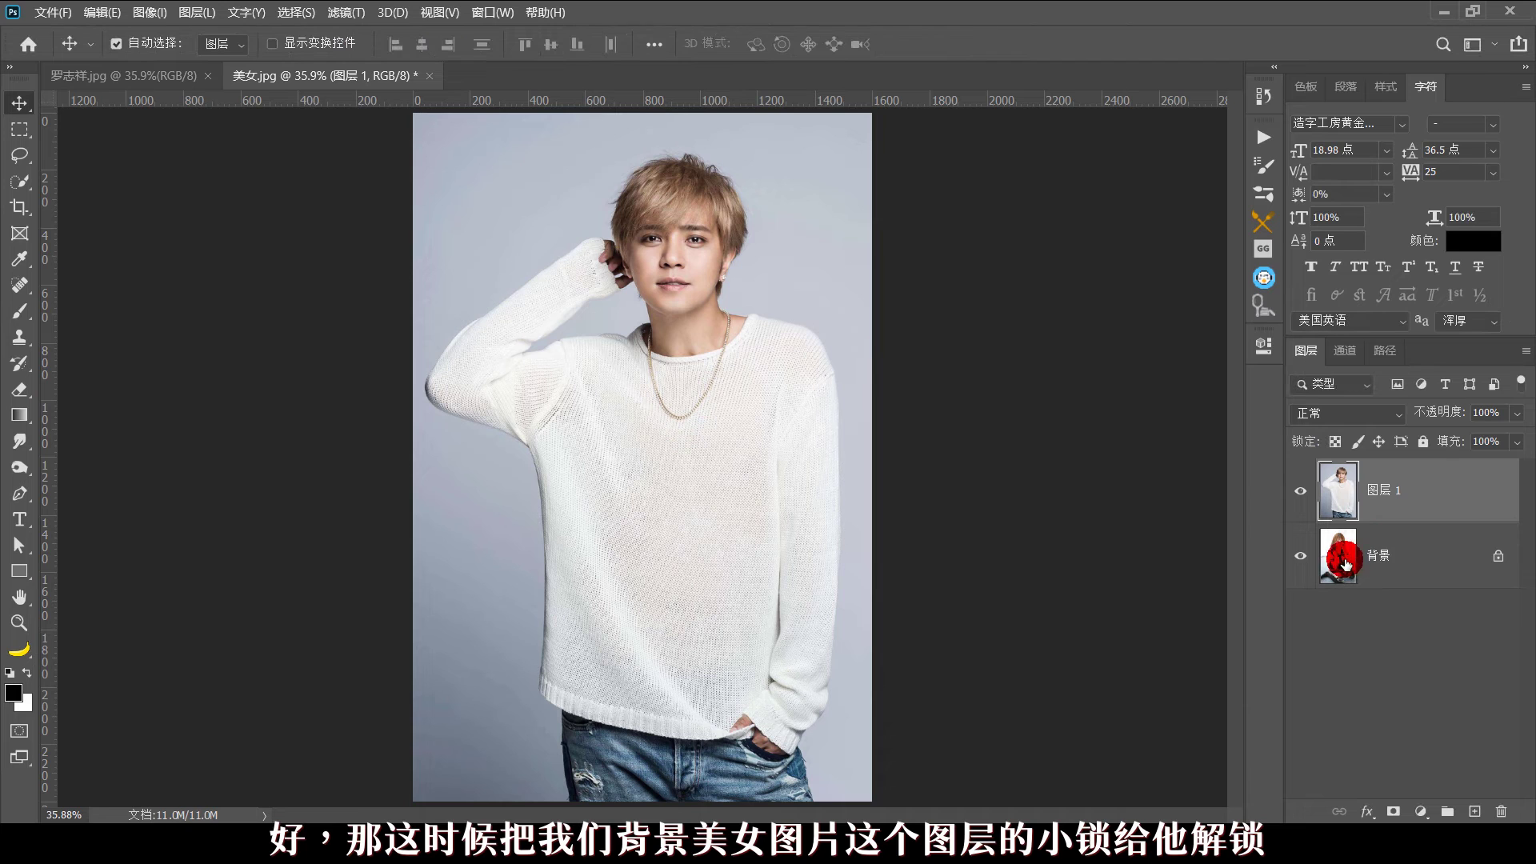
- Unlock the woman's background layer and desaturate both the man's and woman's layers with Ctrl+Shift+U
left_click(1500, 557)
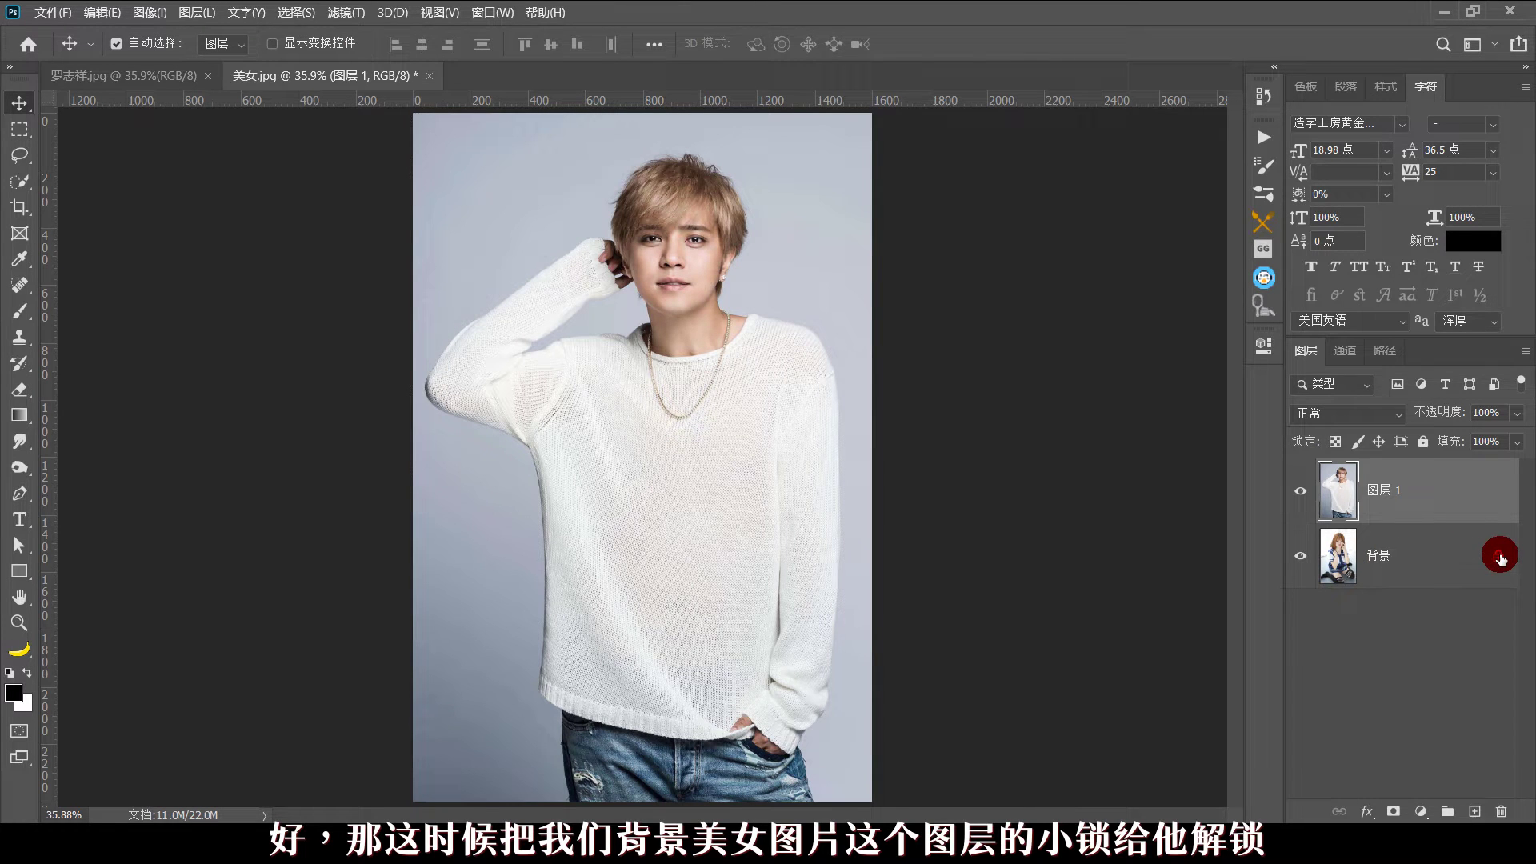
left_click(1340, 552)
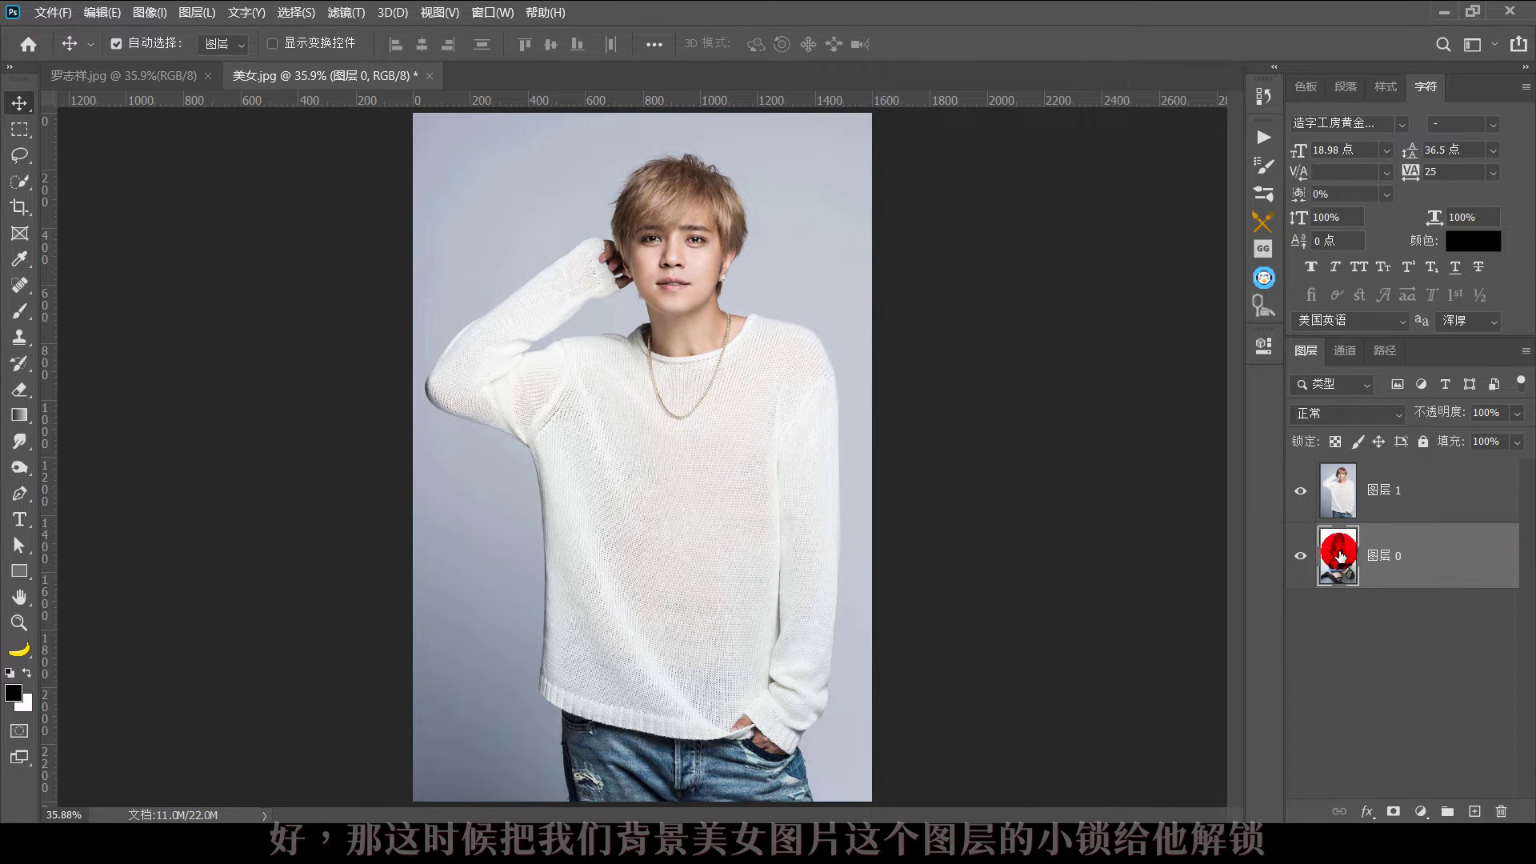
left_click(1336, 501)
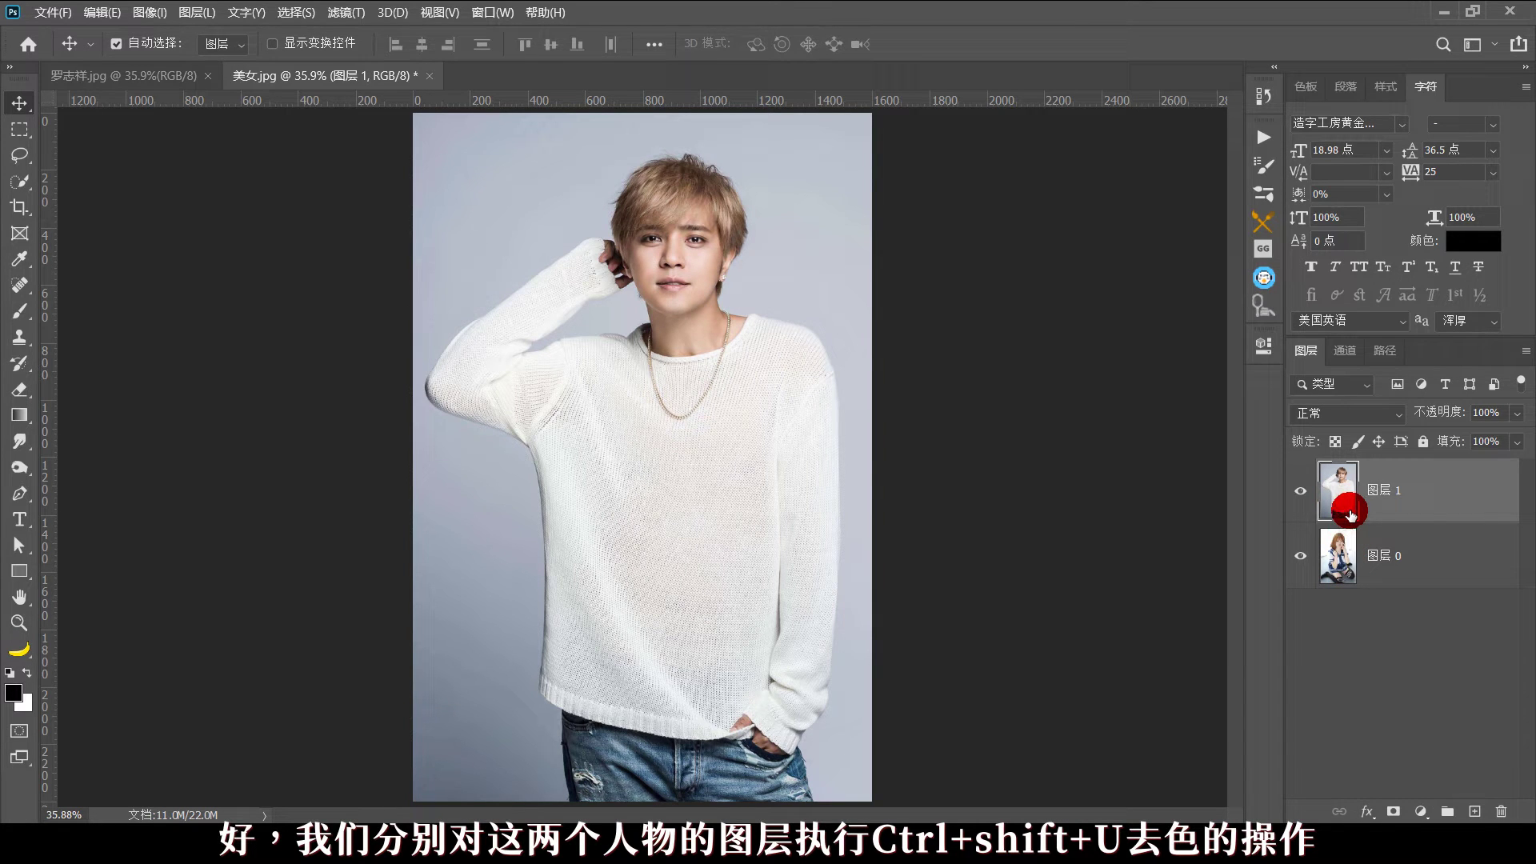
key("ctrl")
left_click(1344, 551)
key("ctrl+shift+u")
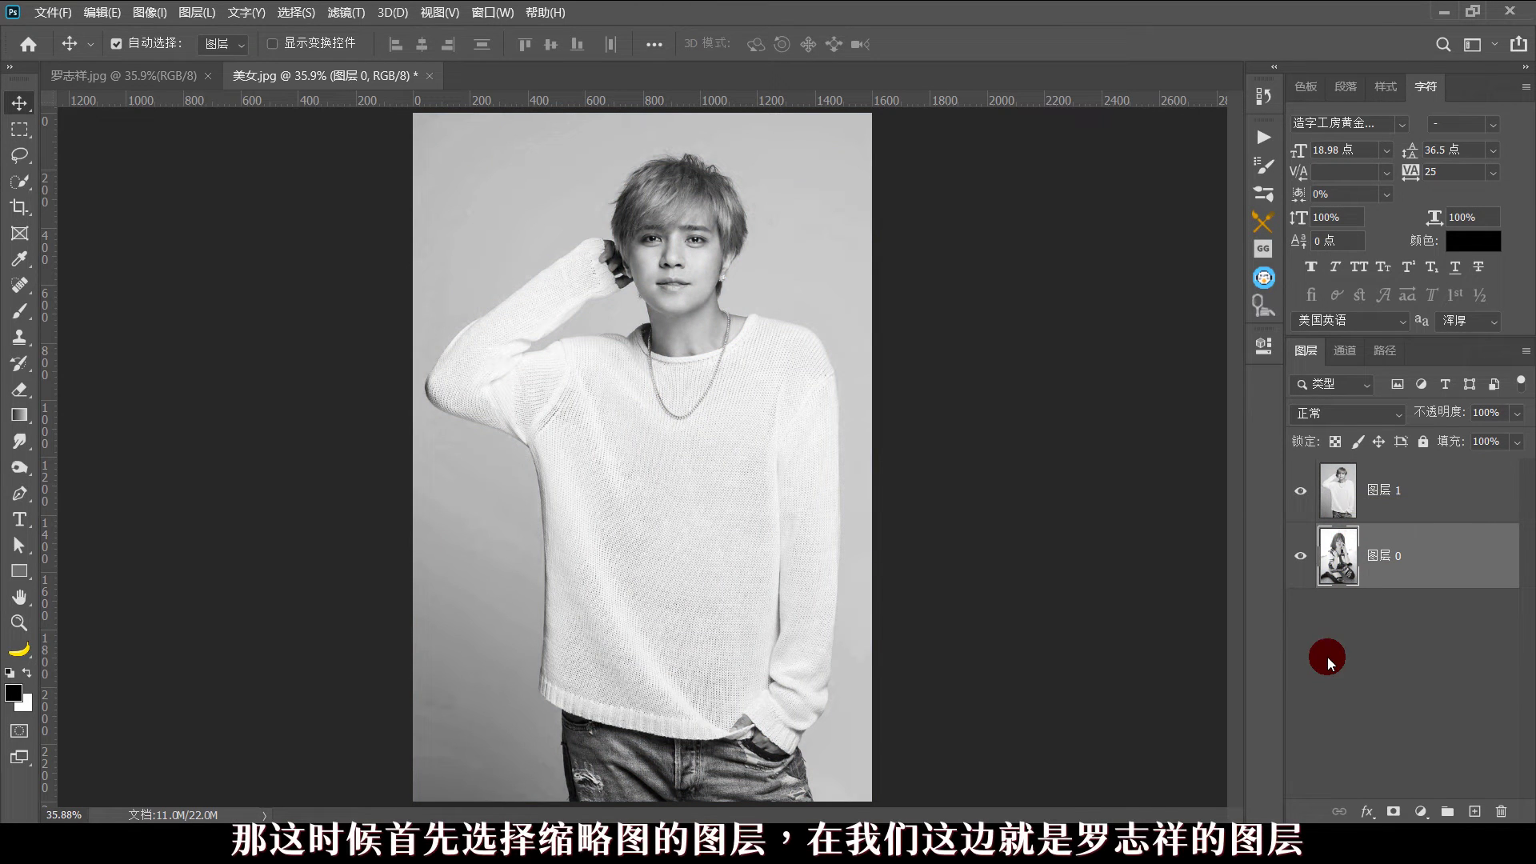
left_click(1338, 497, "ctrl")
left_click(1338, 498)
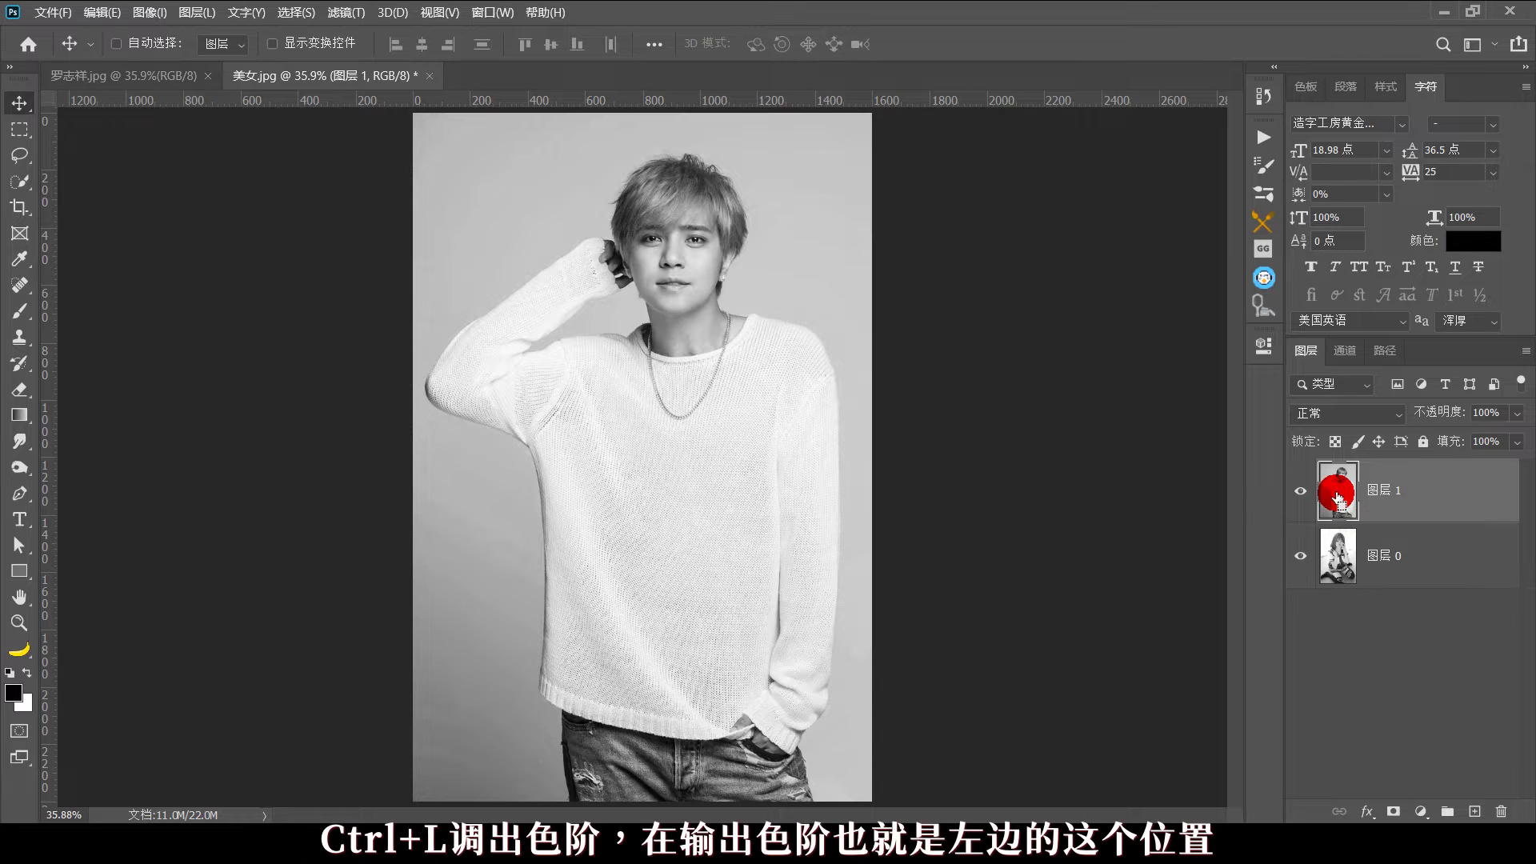
- Lighten the man's layer with Levels, raising output black to 148
key("ctrl+l")
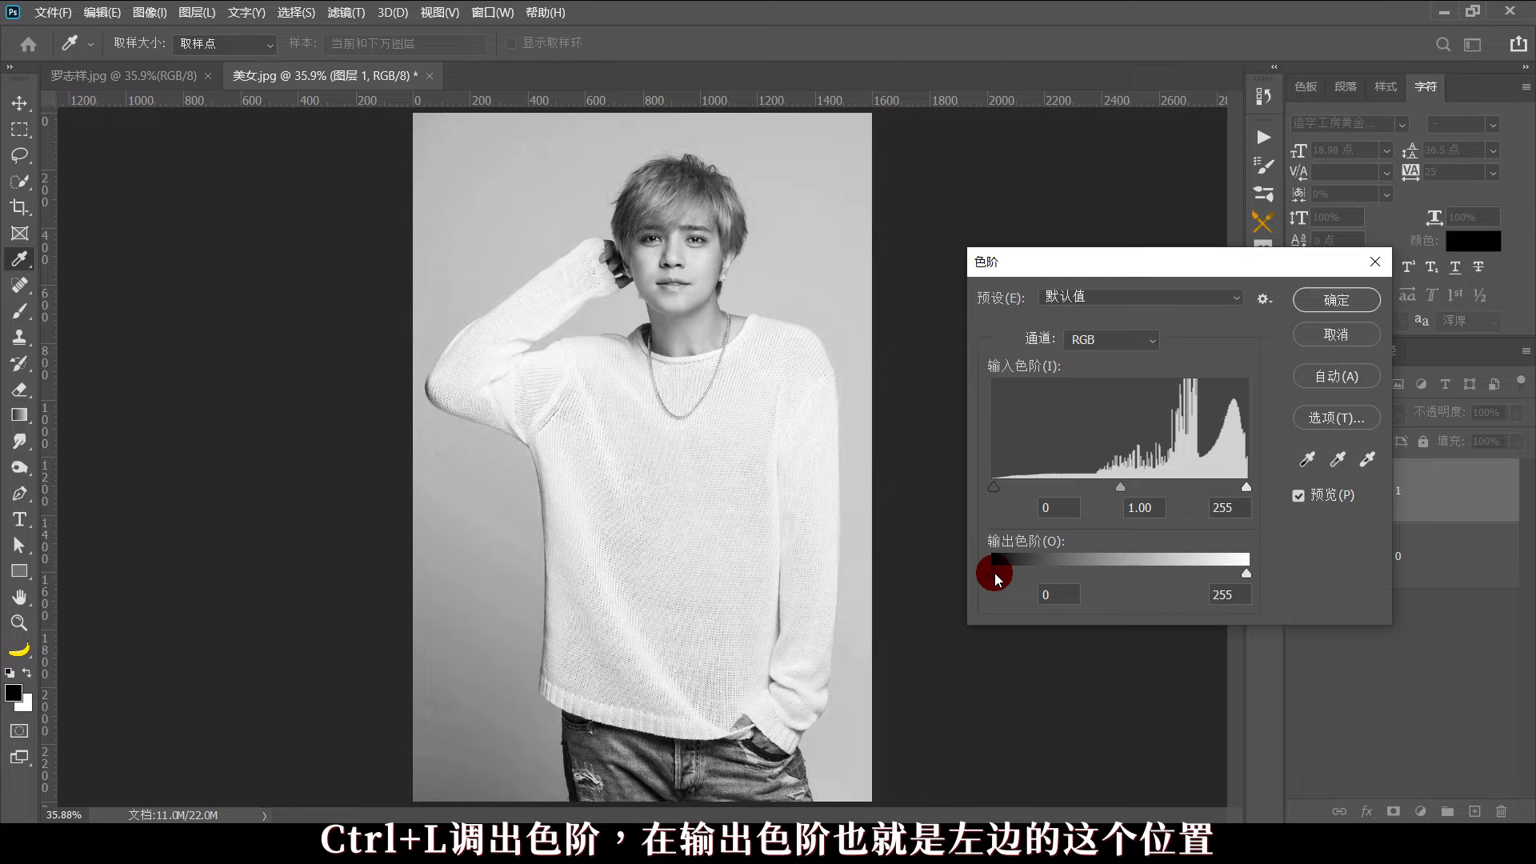
left_click_drag(995, 574, 1136, 576)
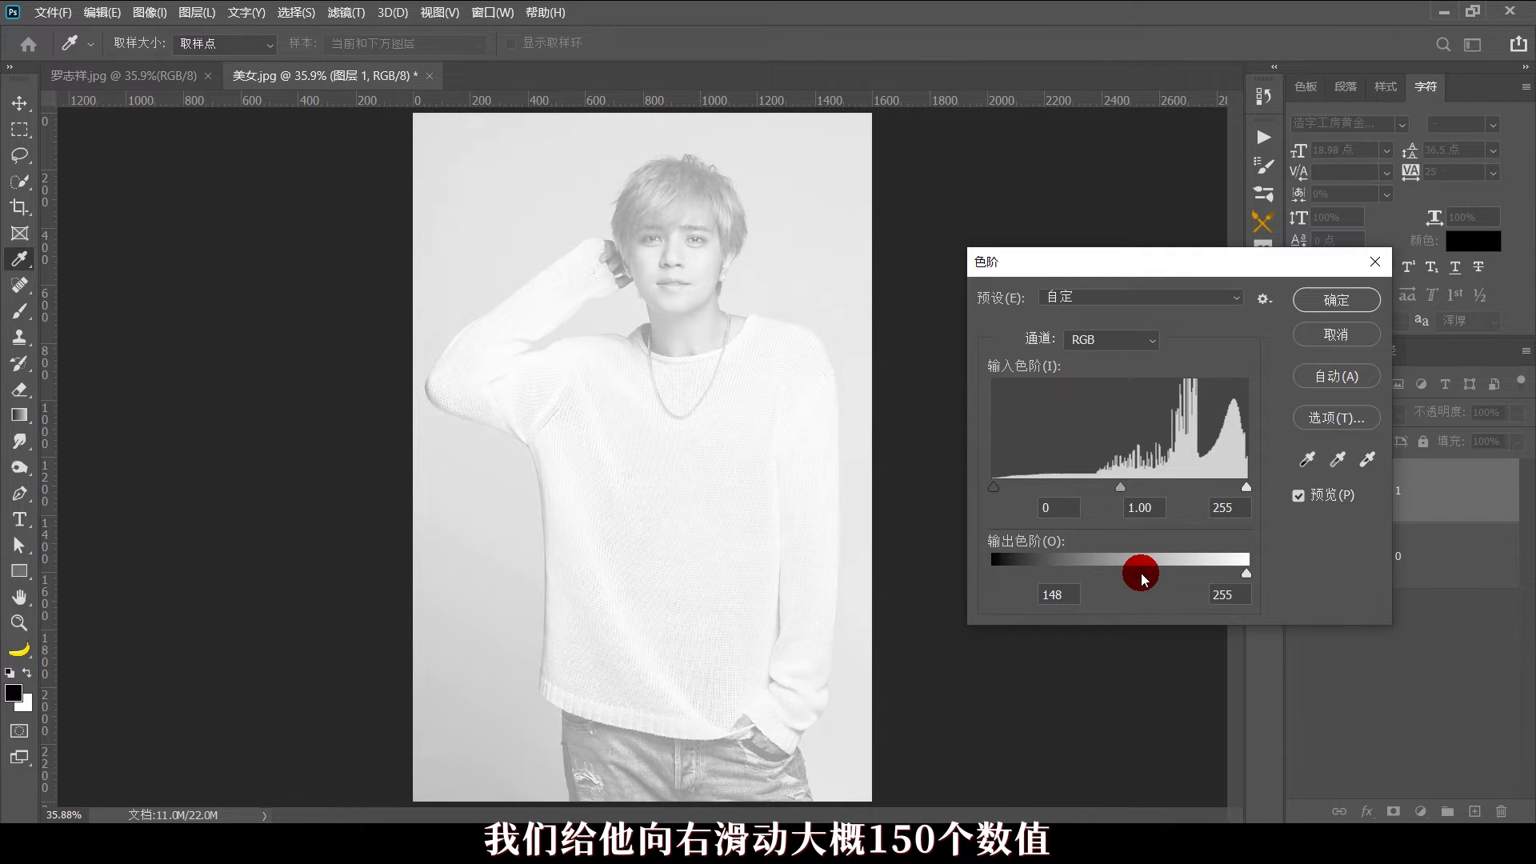
left_click(1329, 298)
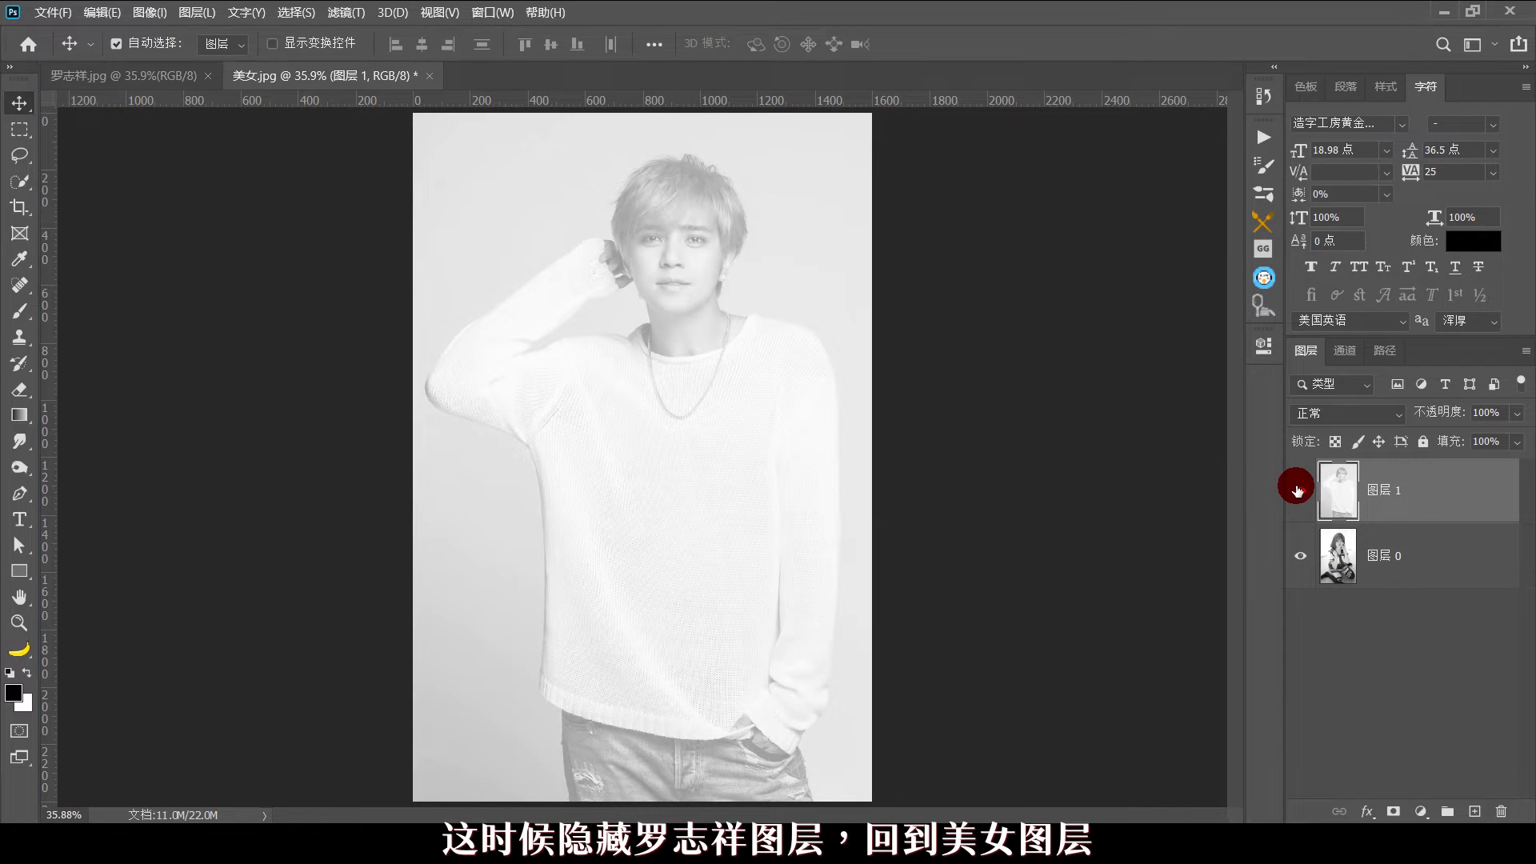
- Hide the man's layer and darken the woman's layer with Levels, lowering output white to 100
left_click(1297, 490)
left_click(1344, 561)
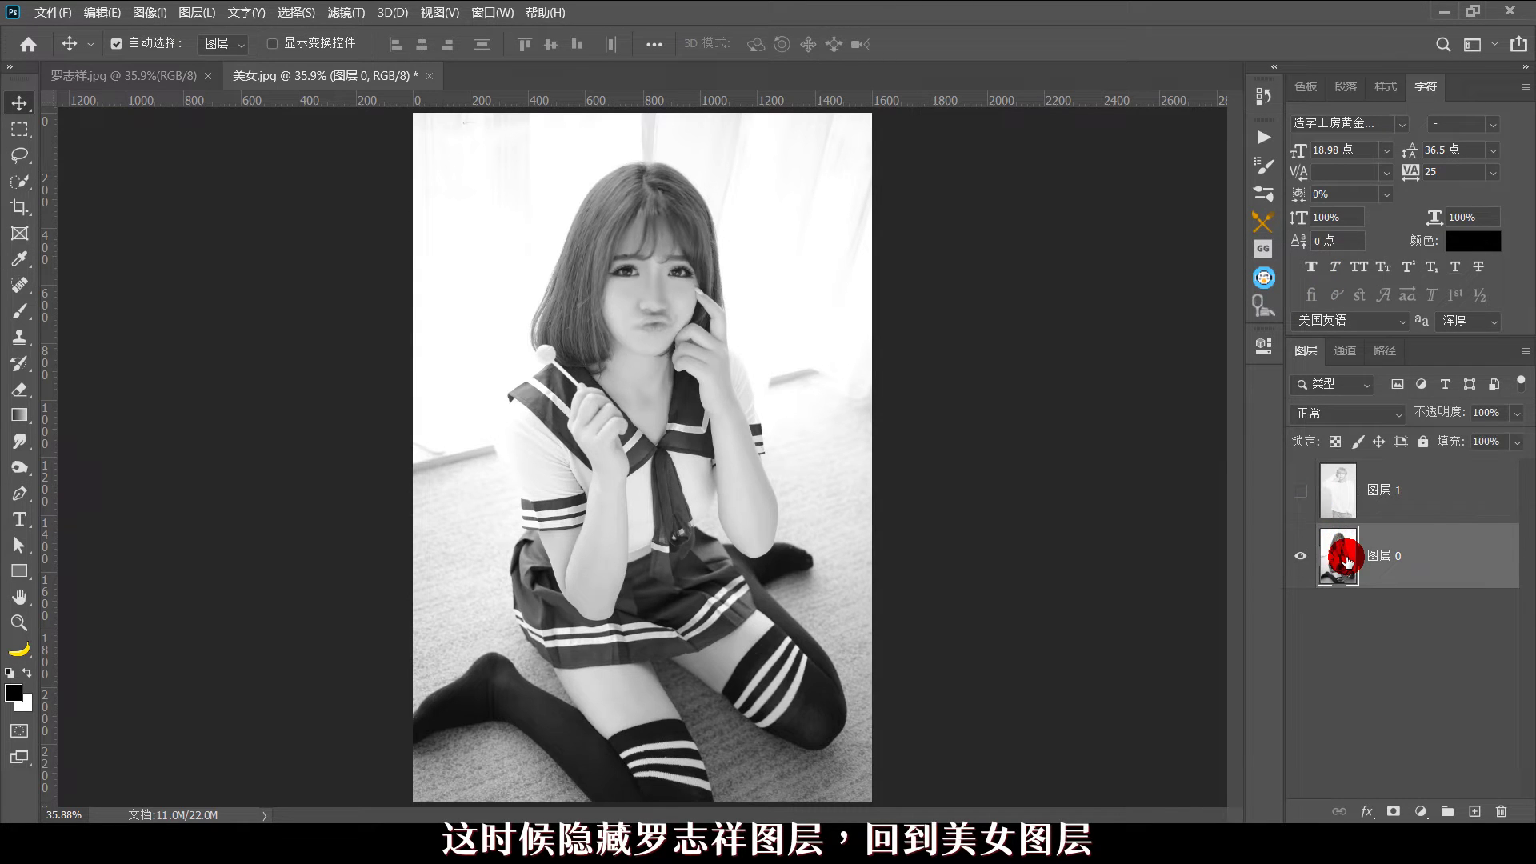
key("ctrl+l")
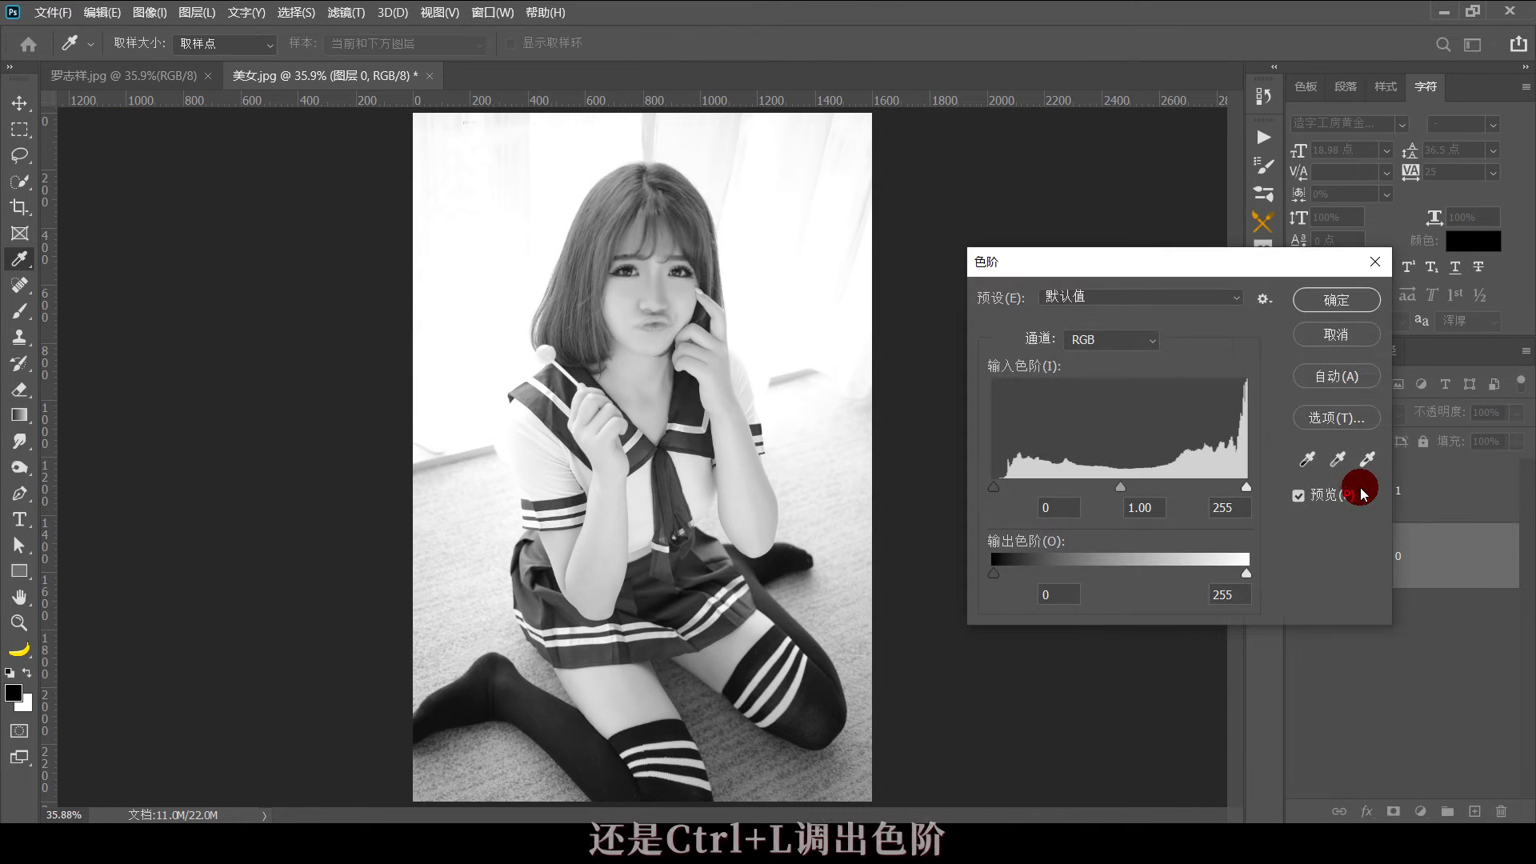
left_click_drag(1246, 574, 1100, 560)
left_click(1337, 300)
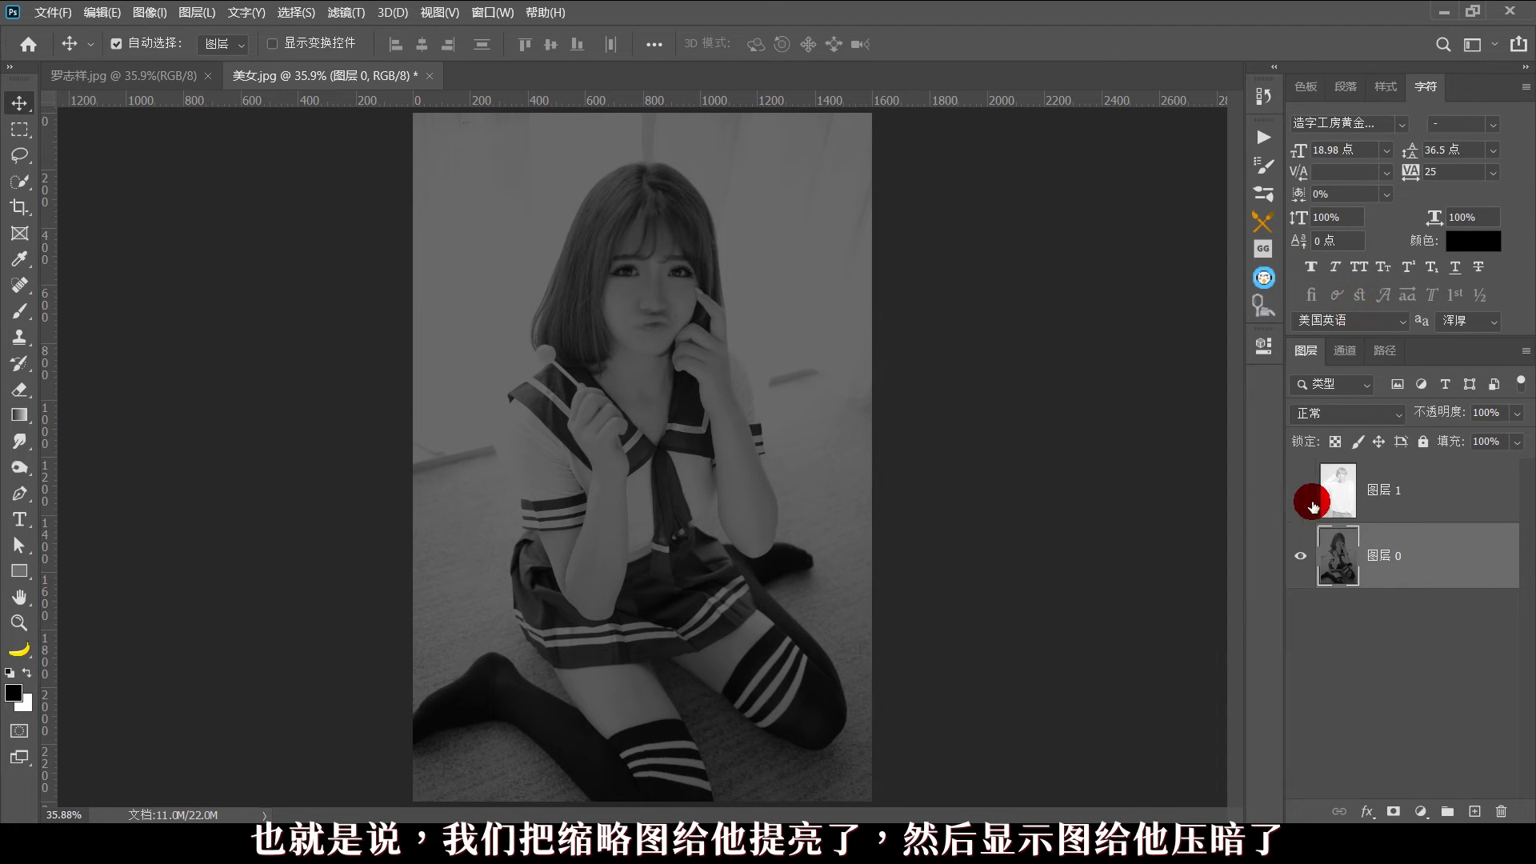
- Invert the man's layer to a negative and set its blend mode to 线性减淡（添加）
left_click(1300, 491)
left_click(1300, 490)
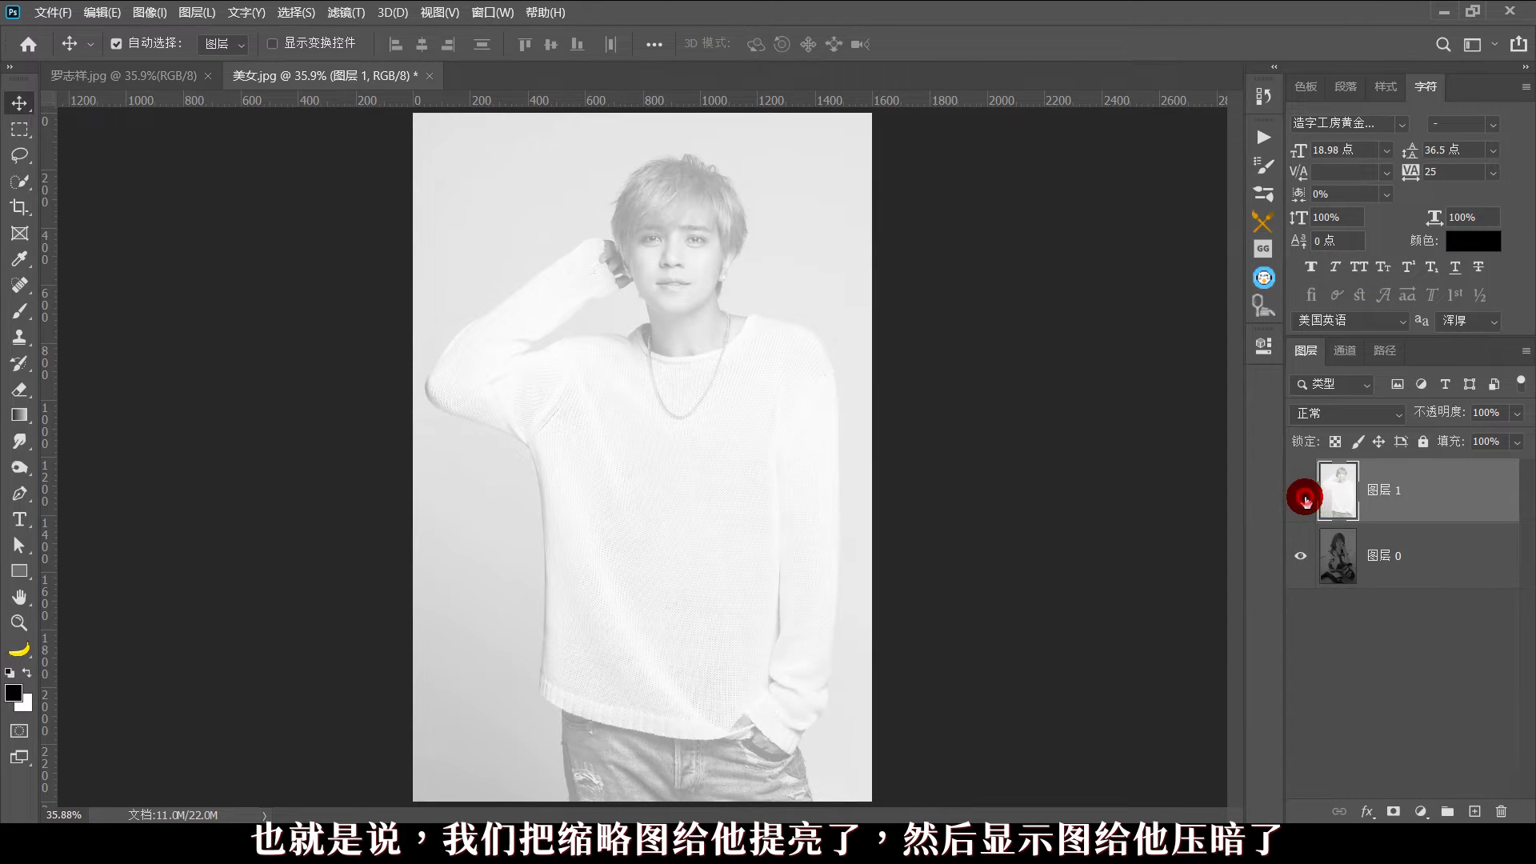
left_click(1337, 557)
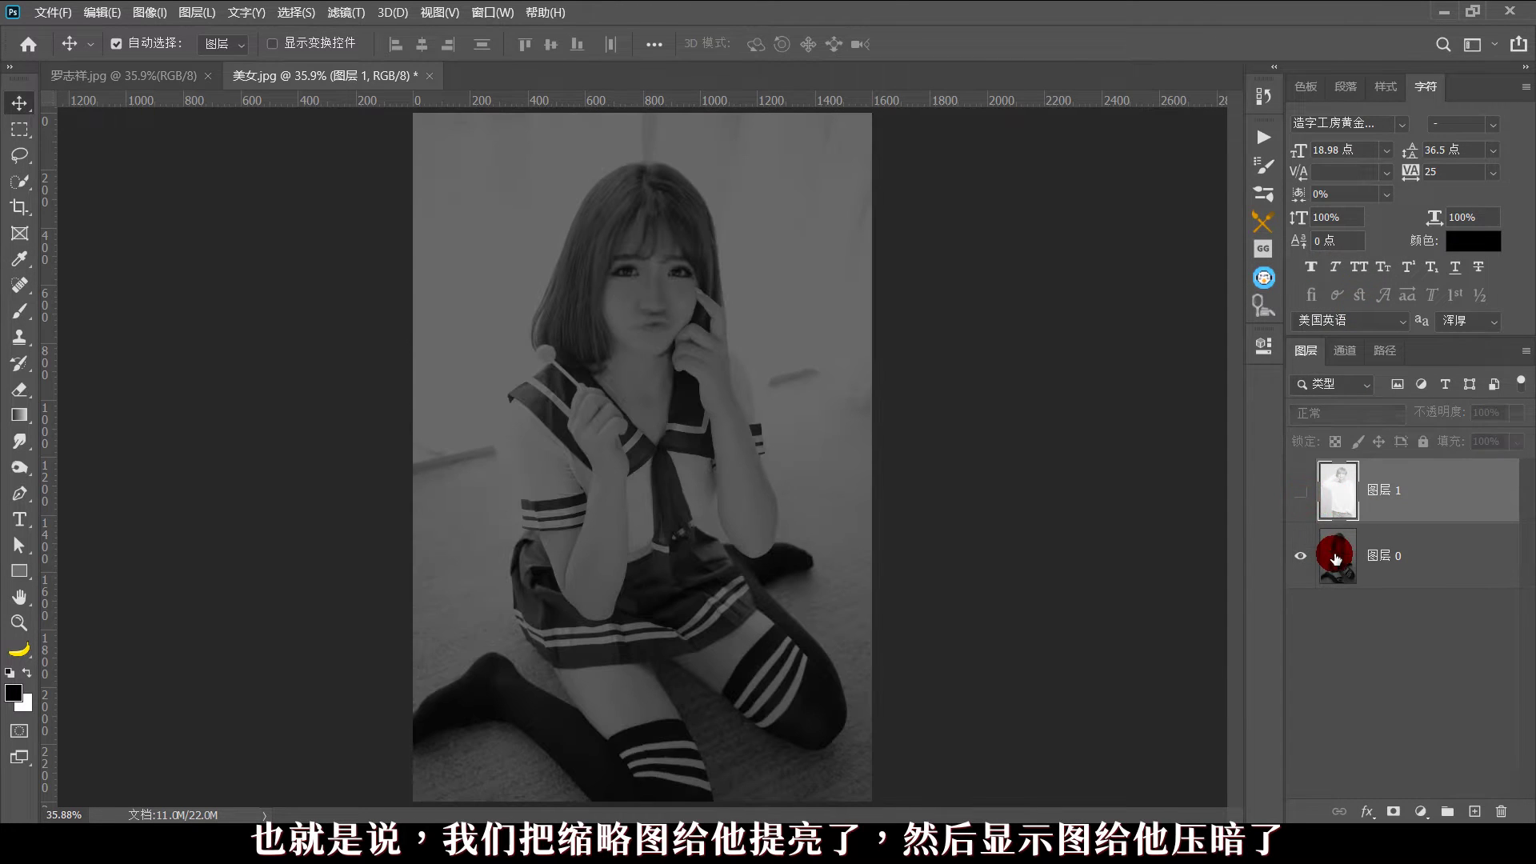
left_click(1338, 492)
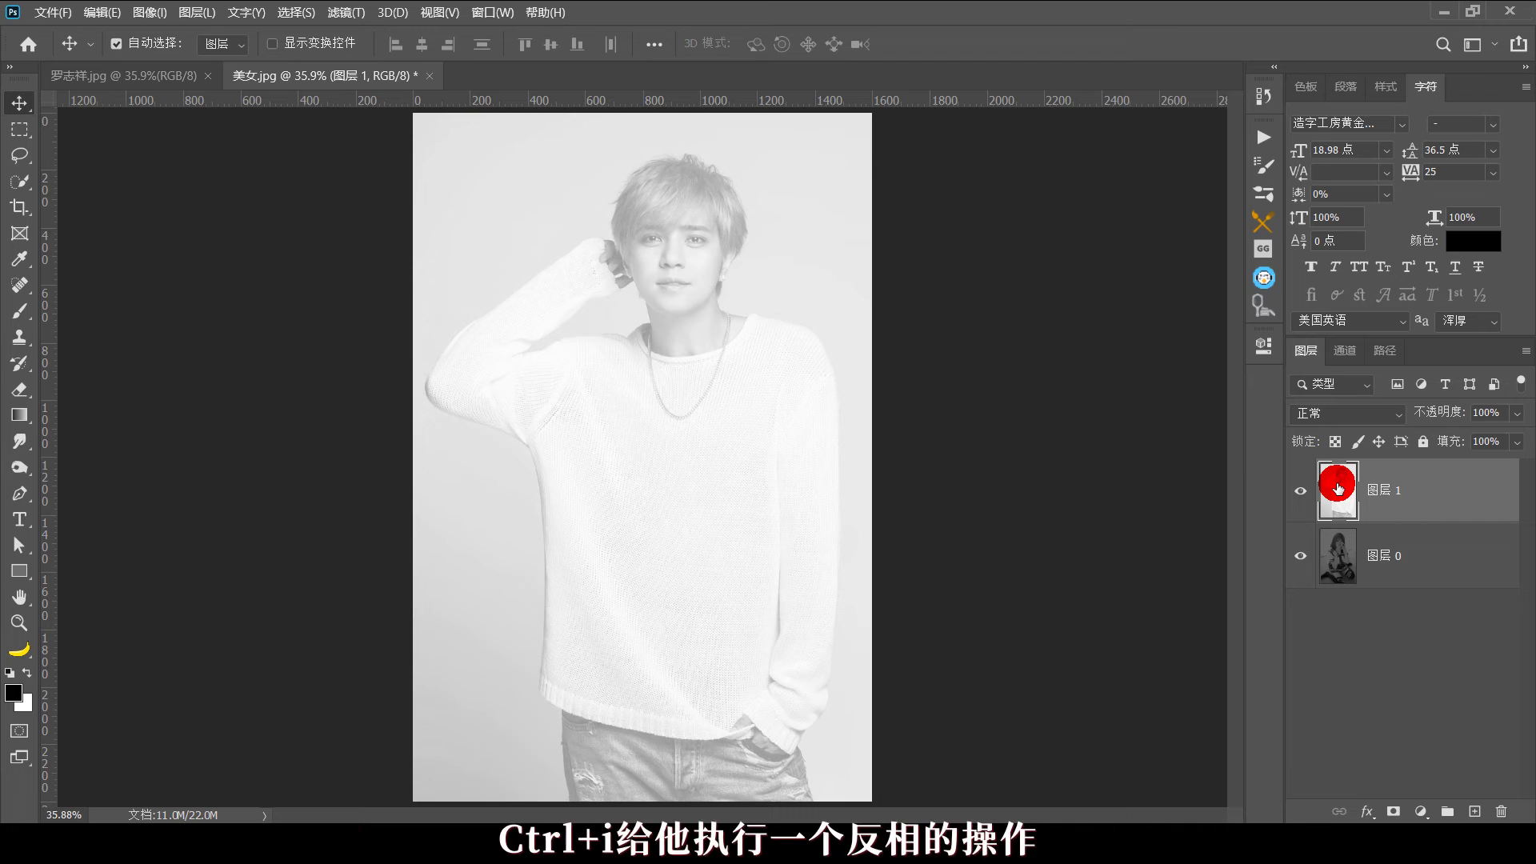
key("ctrl+i")
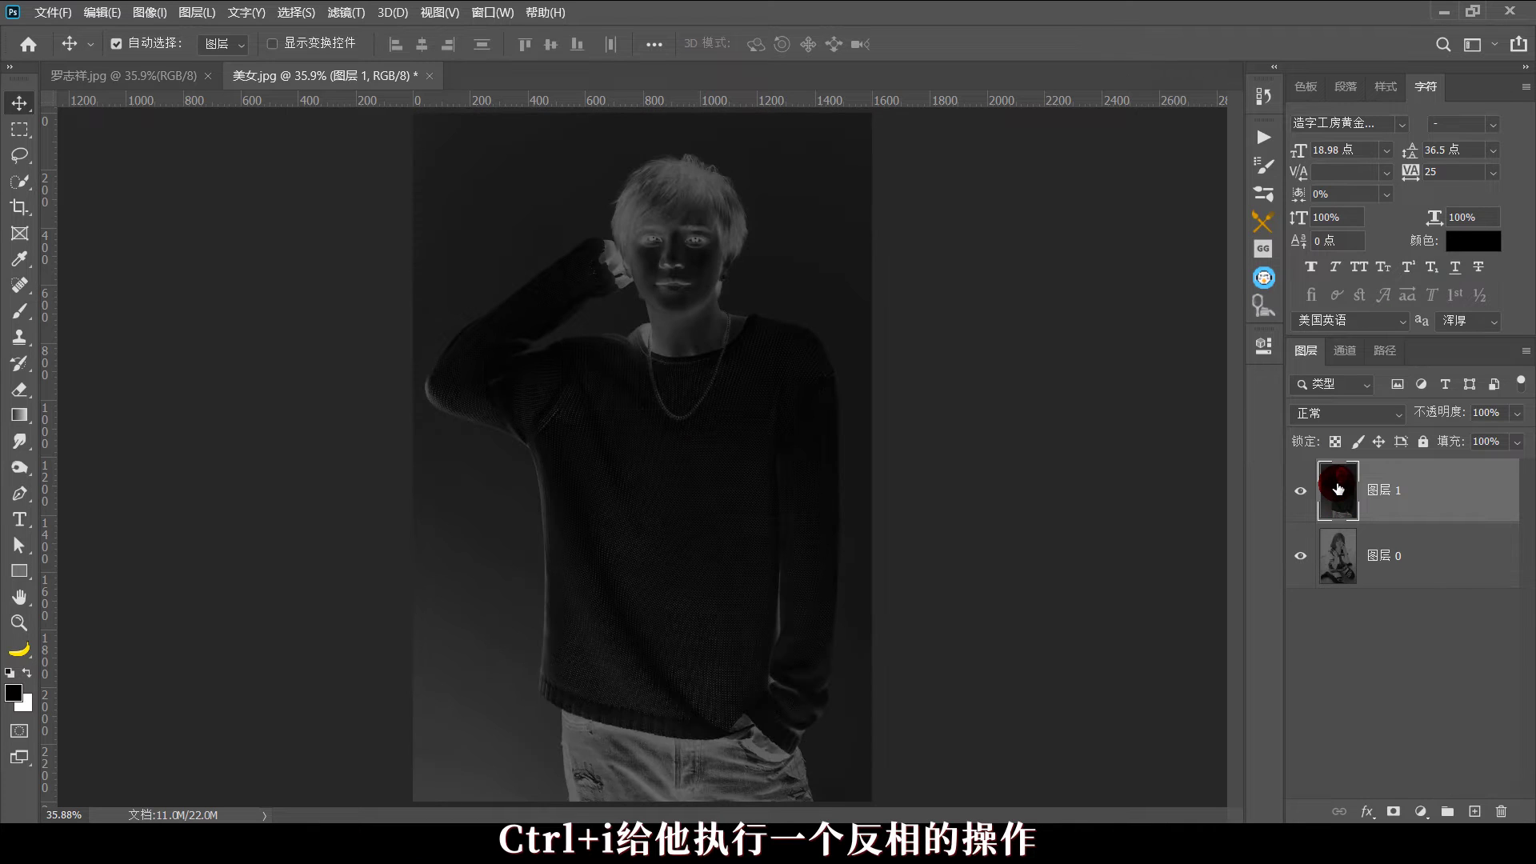
left_click(1395, 412)
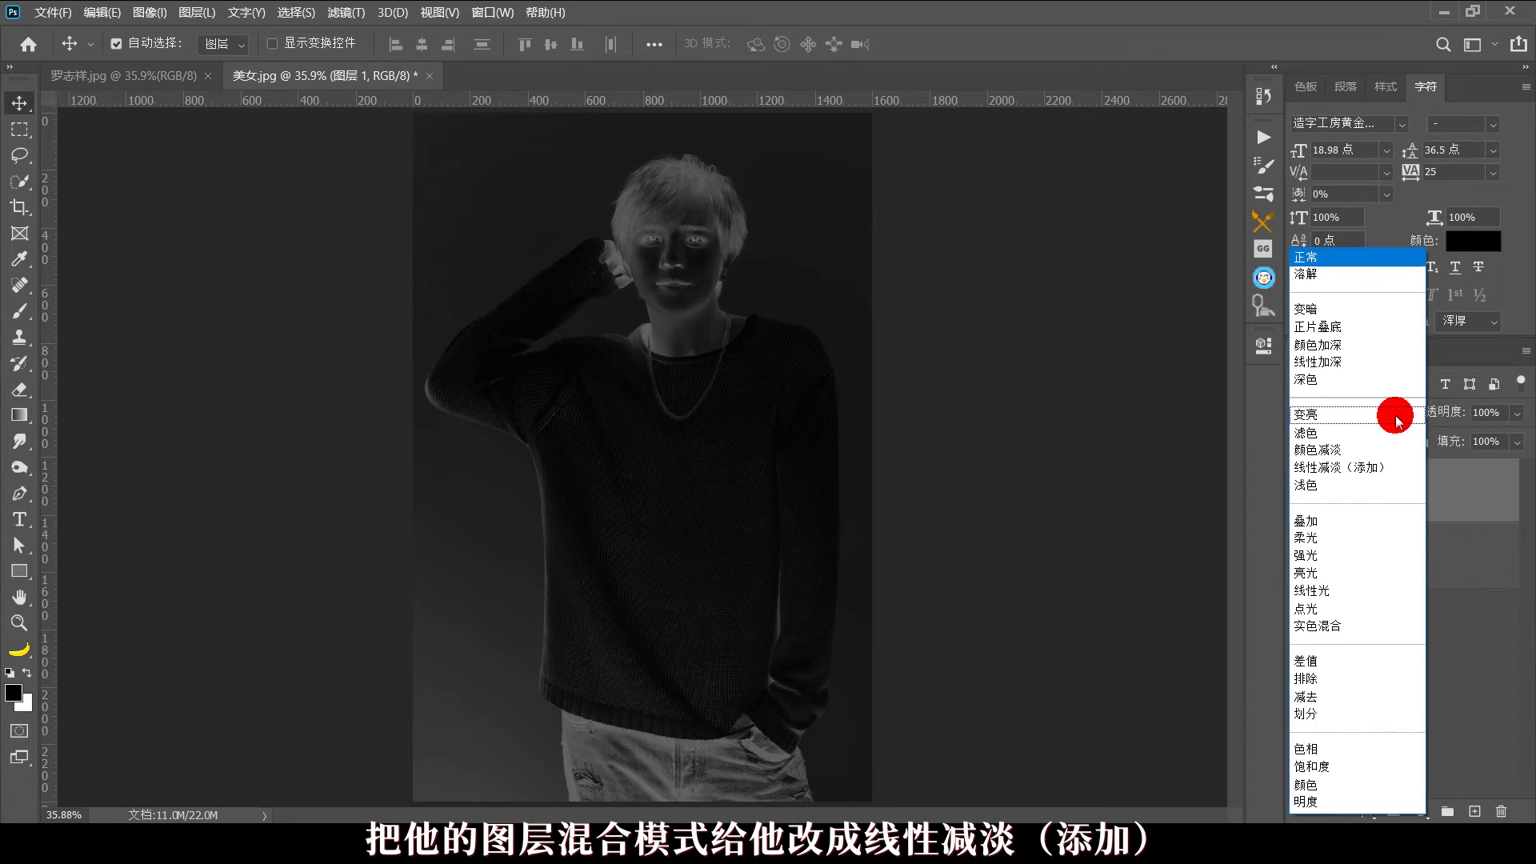
left_click(1361, 469)
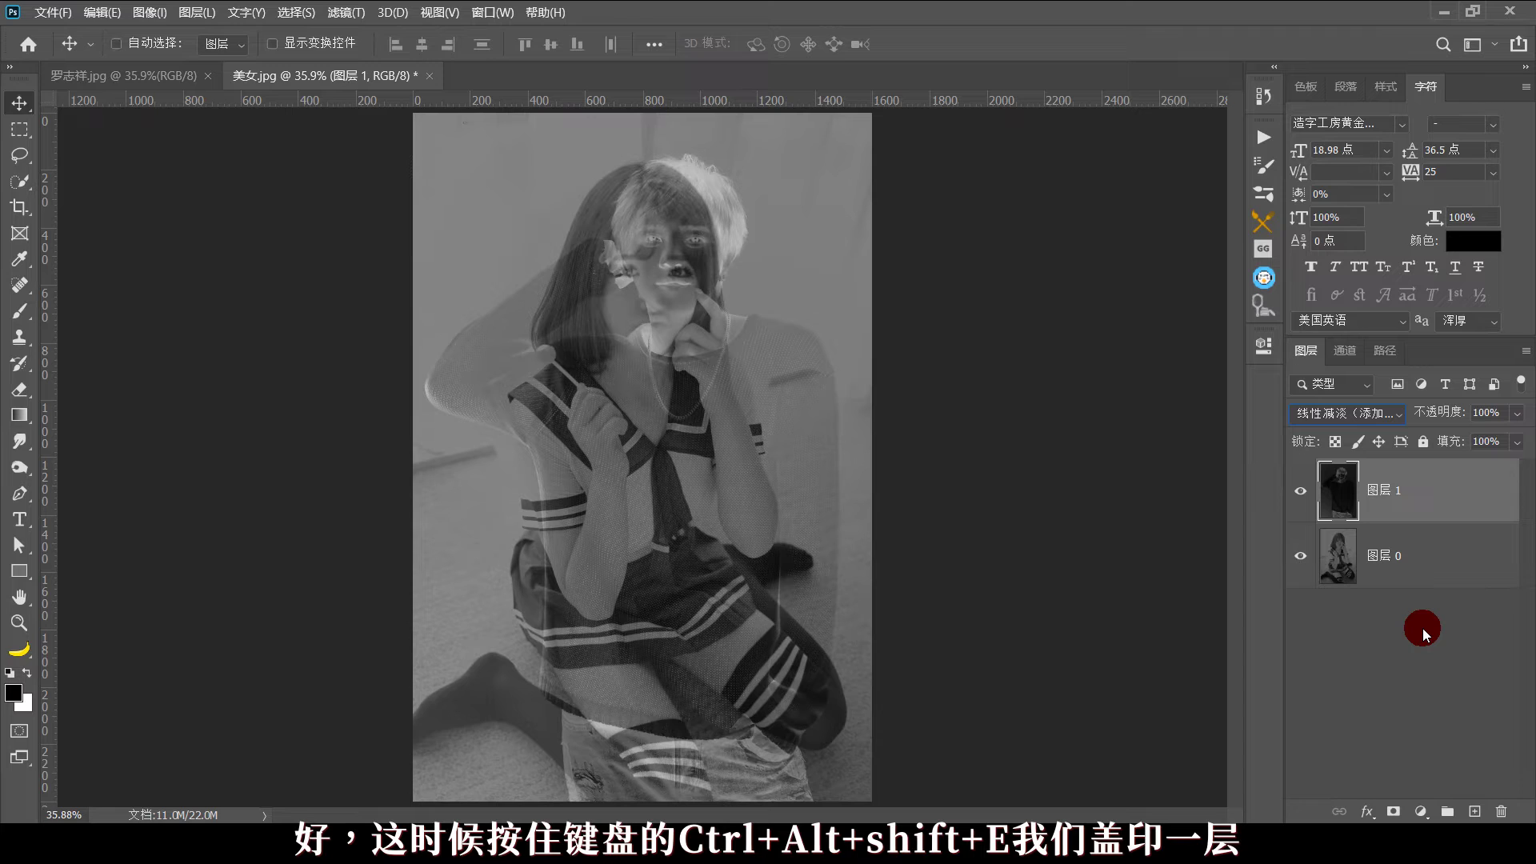
- Stamp visible layers into a new layer named 1, then hide the inverted man's layer
key("ctrl+alt+shift+e")
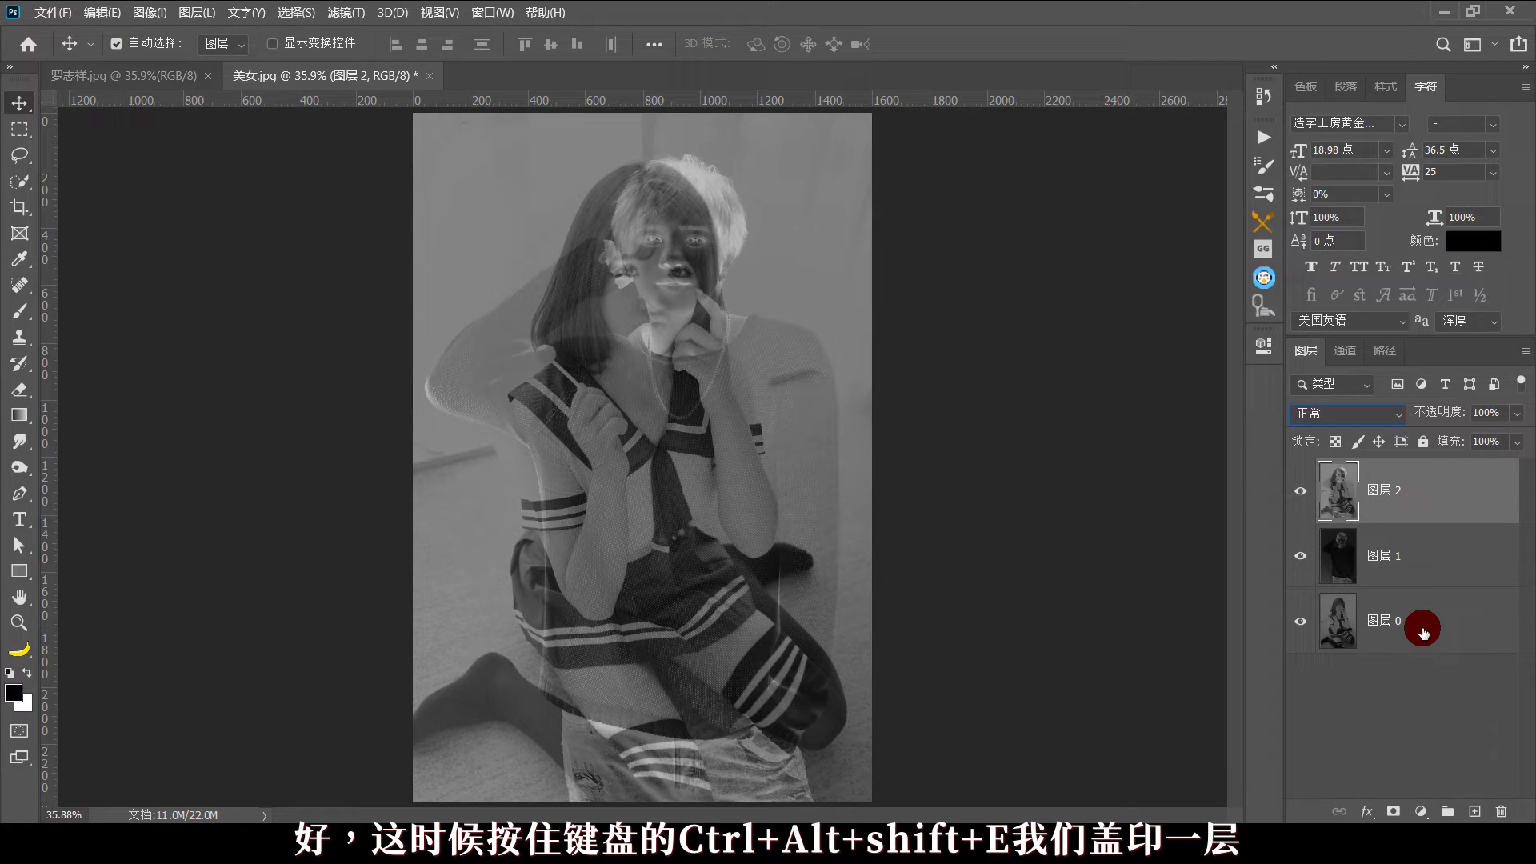
double_click(1385, 491)
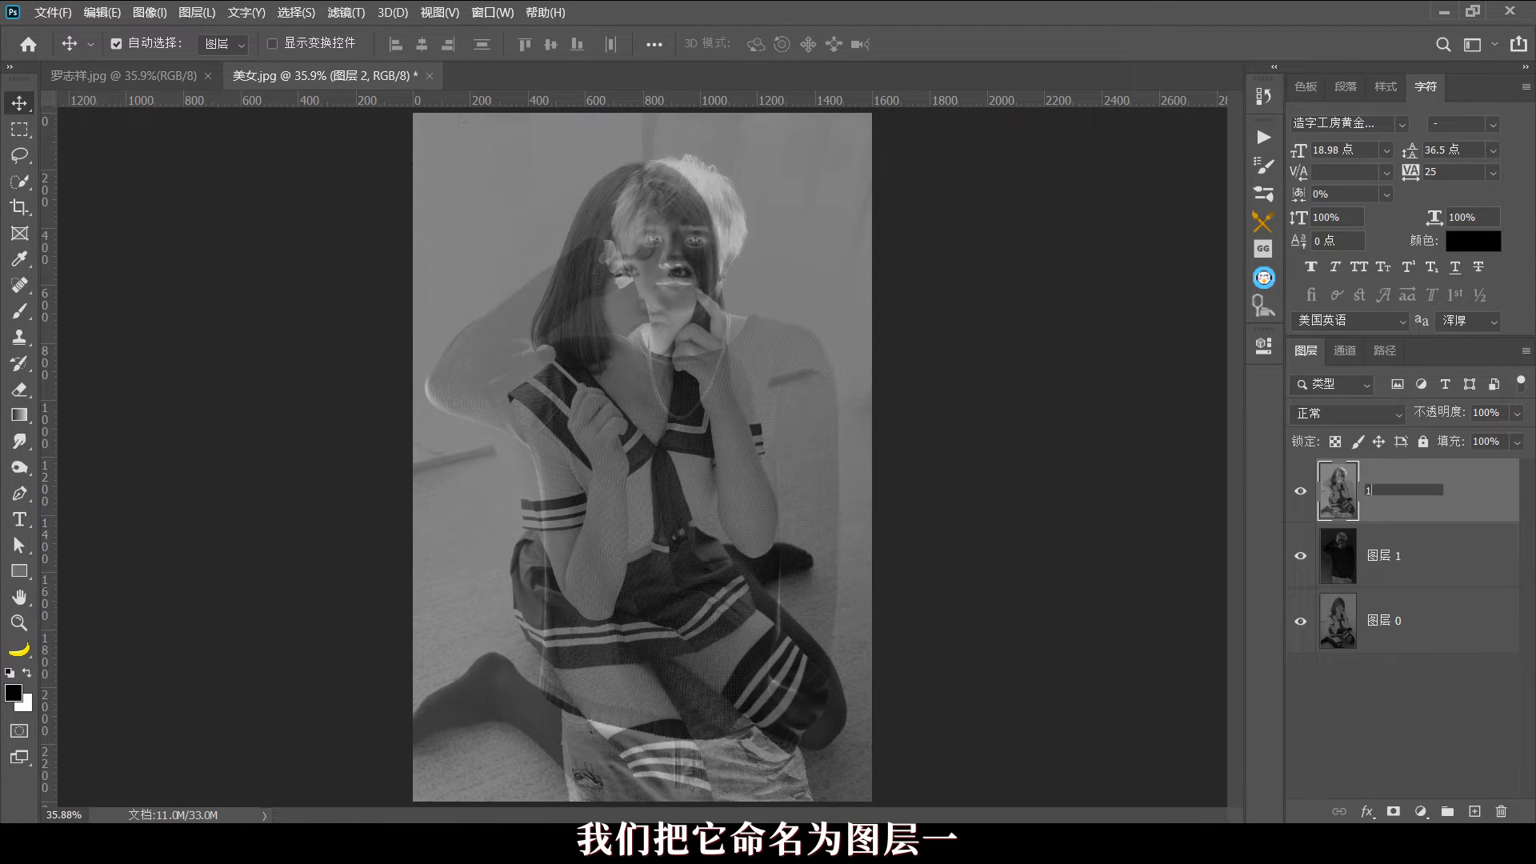
key("Return")
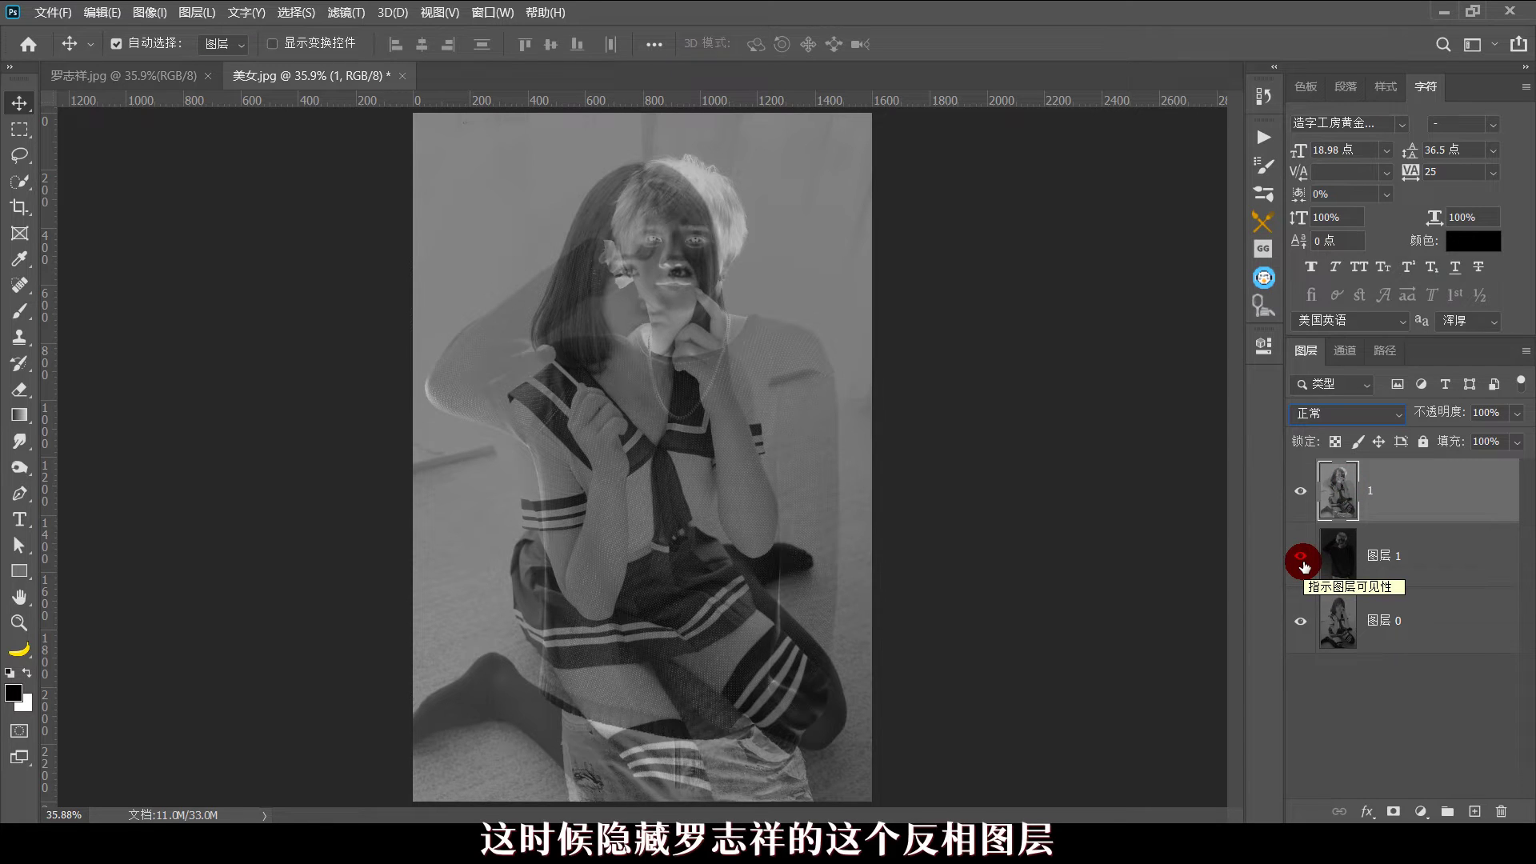
left_click(1303, 565)
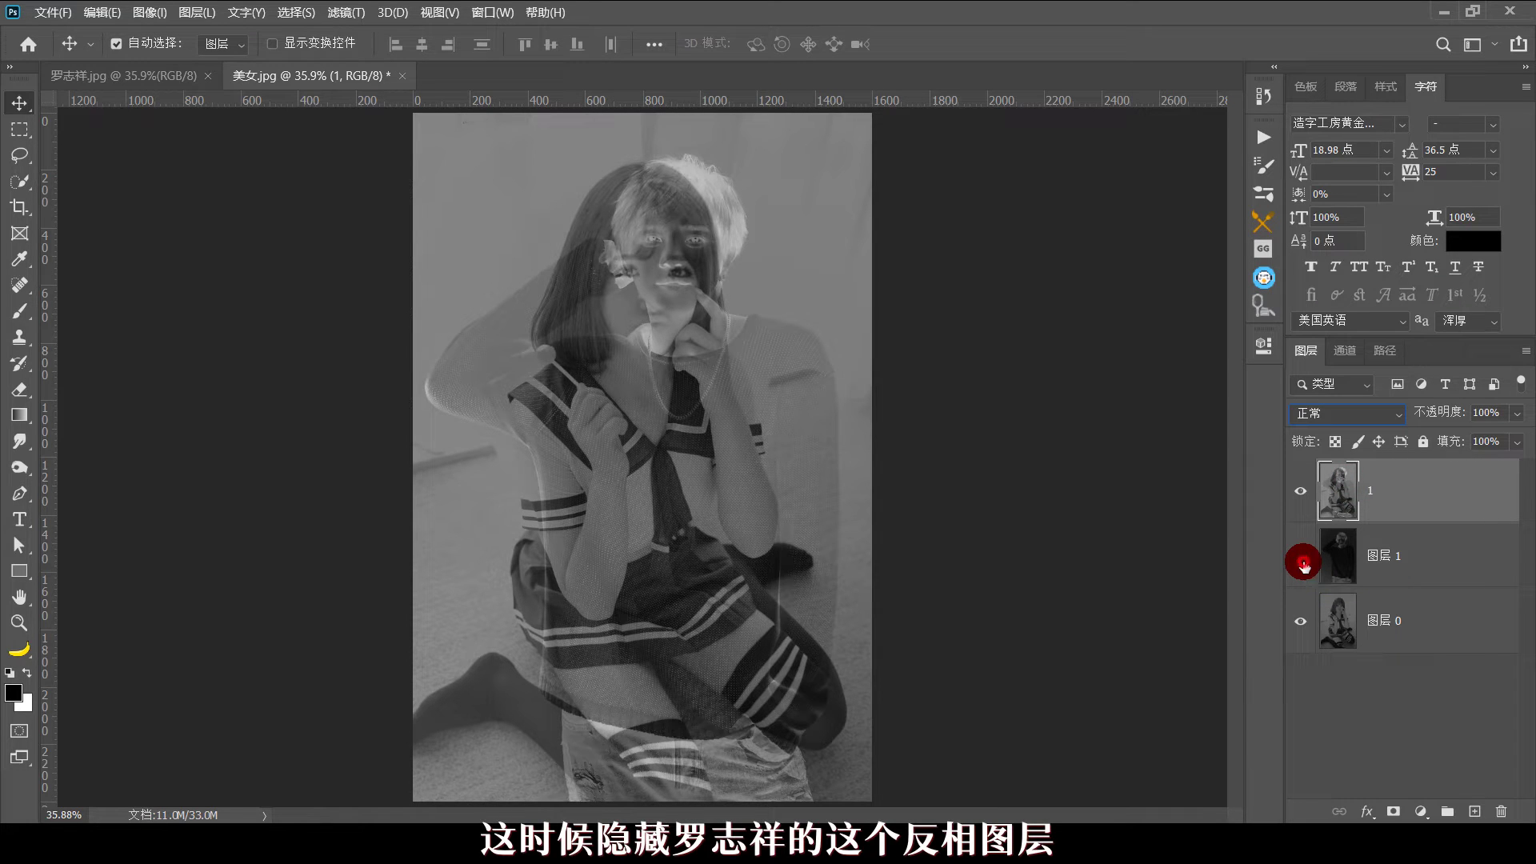
left_click(1360, 640)
- Move the woman's layer to the top and set layer 1's blend mode to 划分 (Divide)
mouse_move(1363, 645)
left_mouse_down()
mouse_move(1347, 538)
mouse_move(1384, 567)
left_mouse_up()
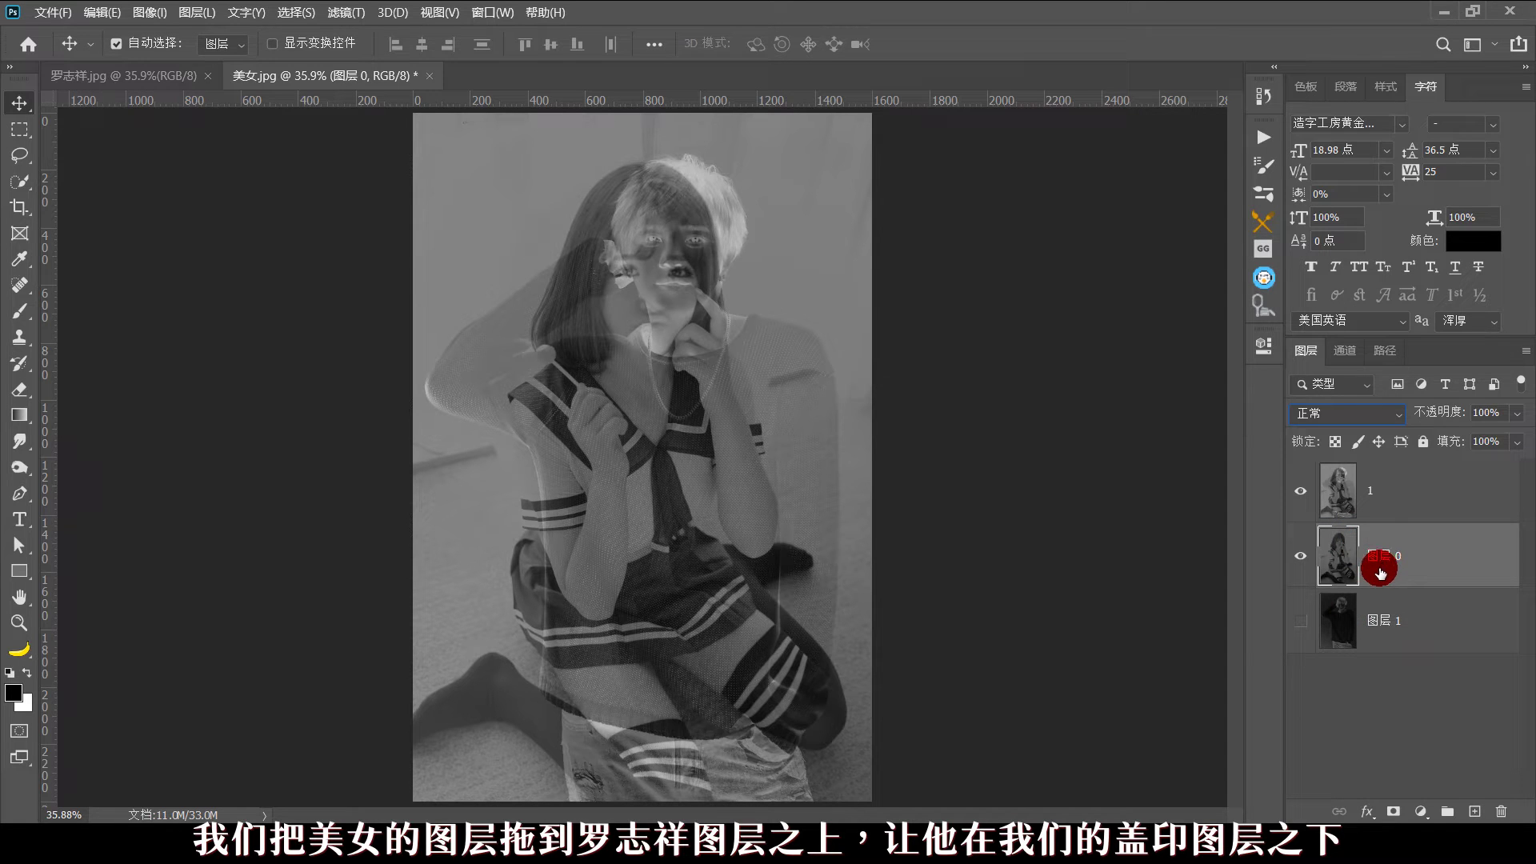
left_click(1347, 480)
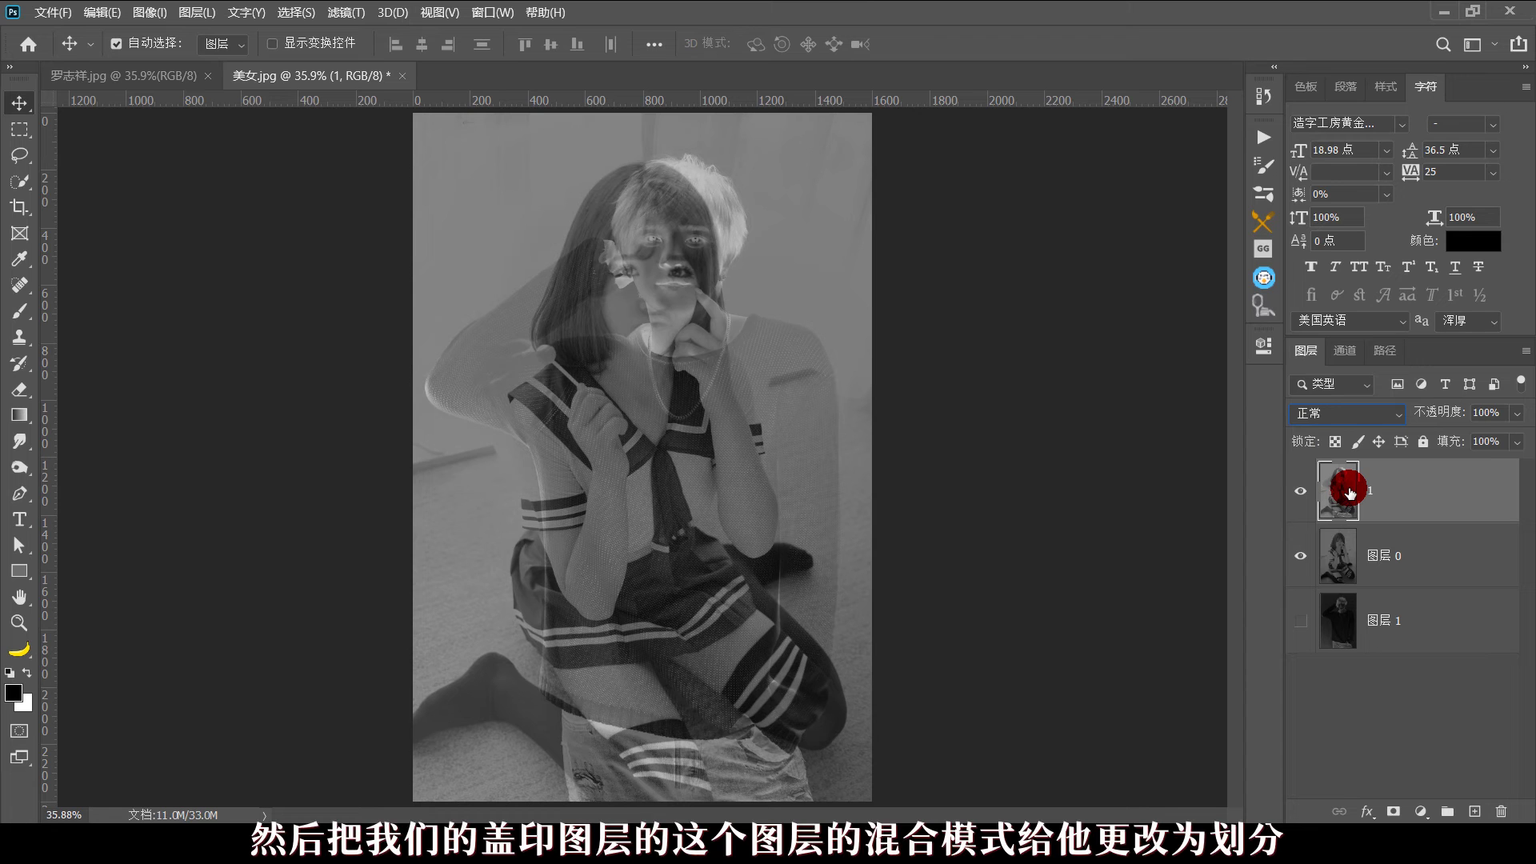
left_click(1376, 417)
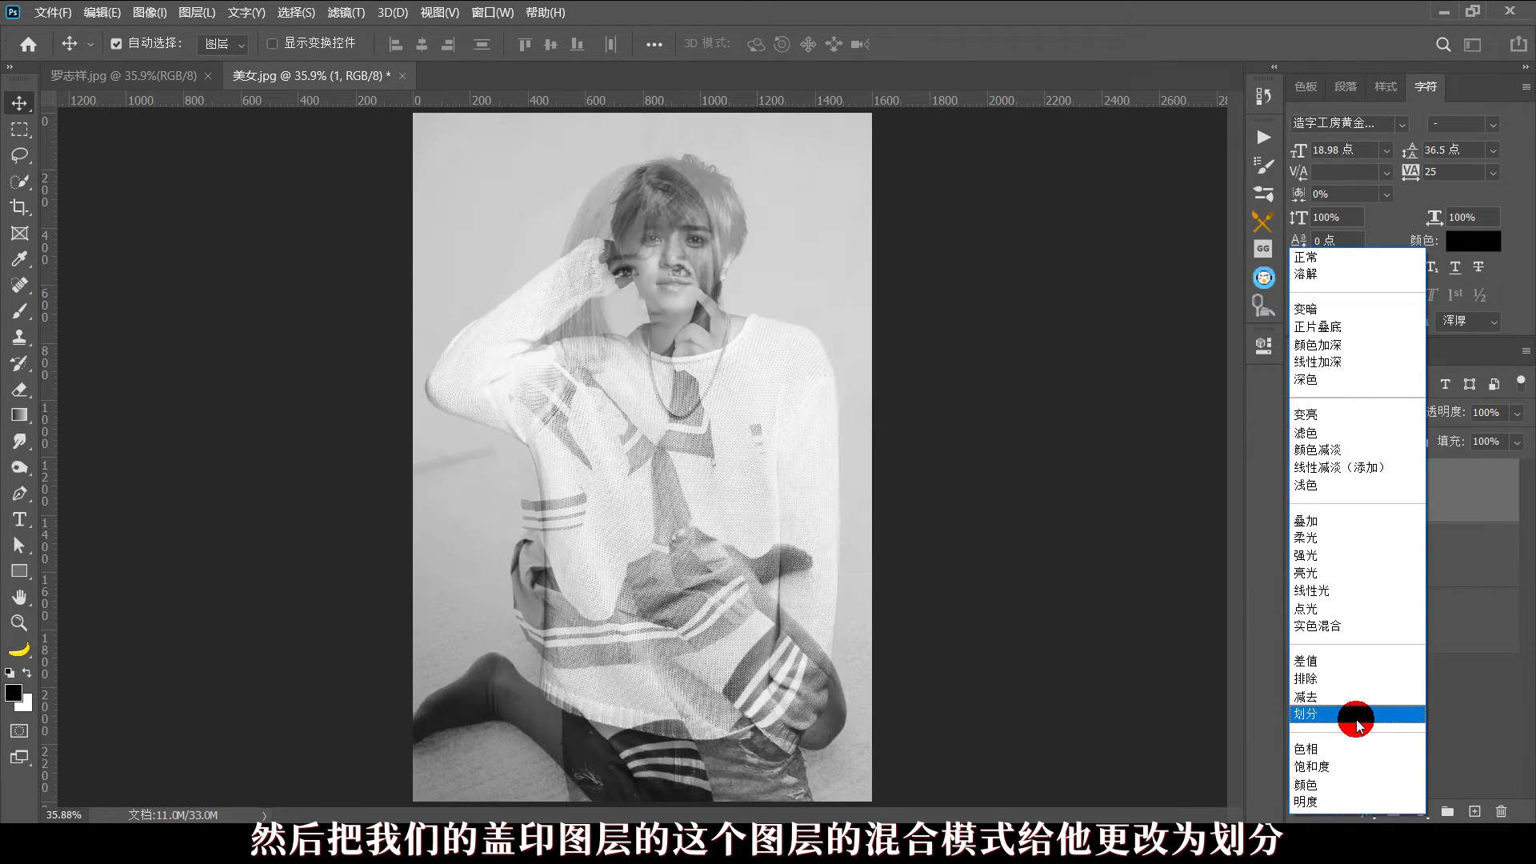
left_click(1381, 713)
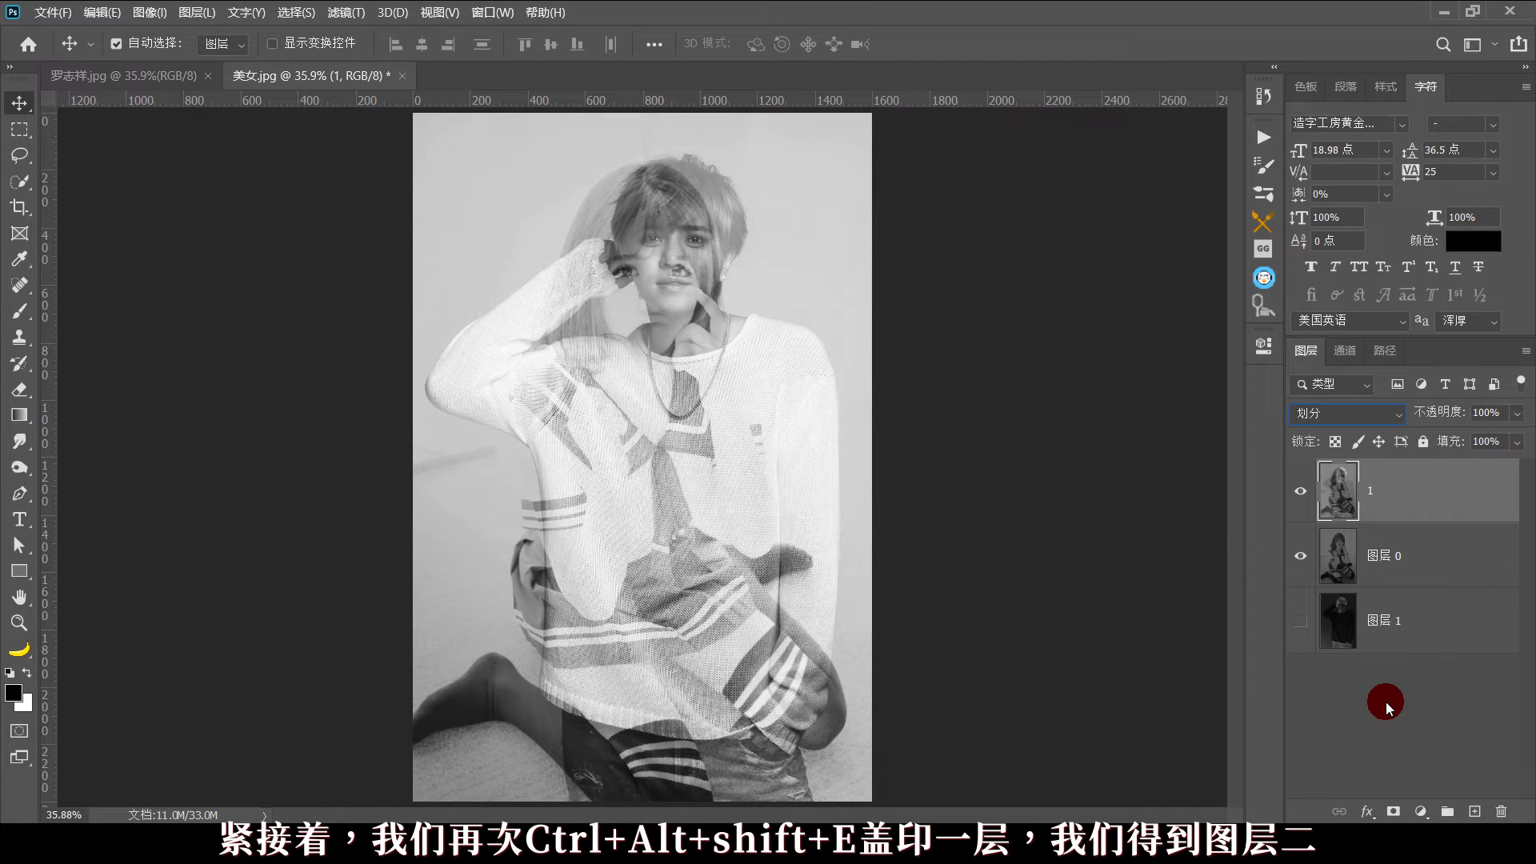
- Stamp all visible layers into a new layer named 2
key("ctrl+alt+shift+e")
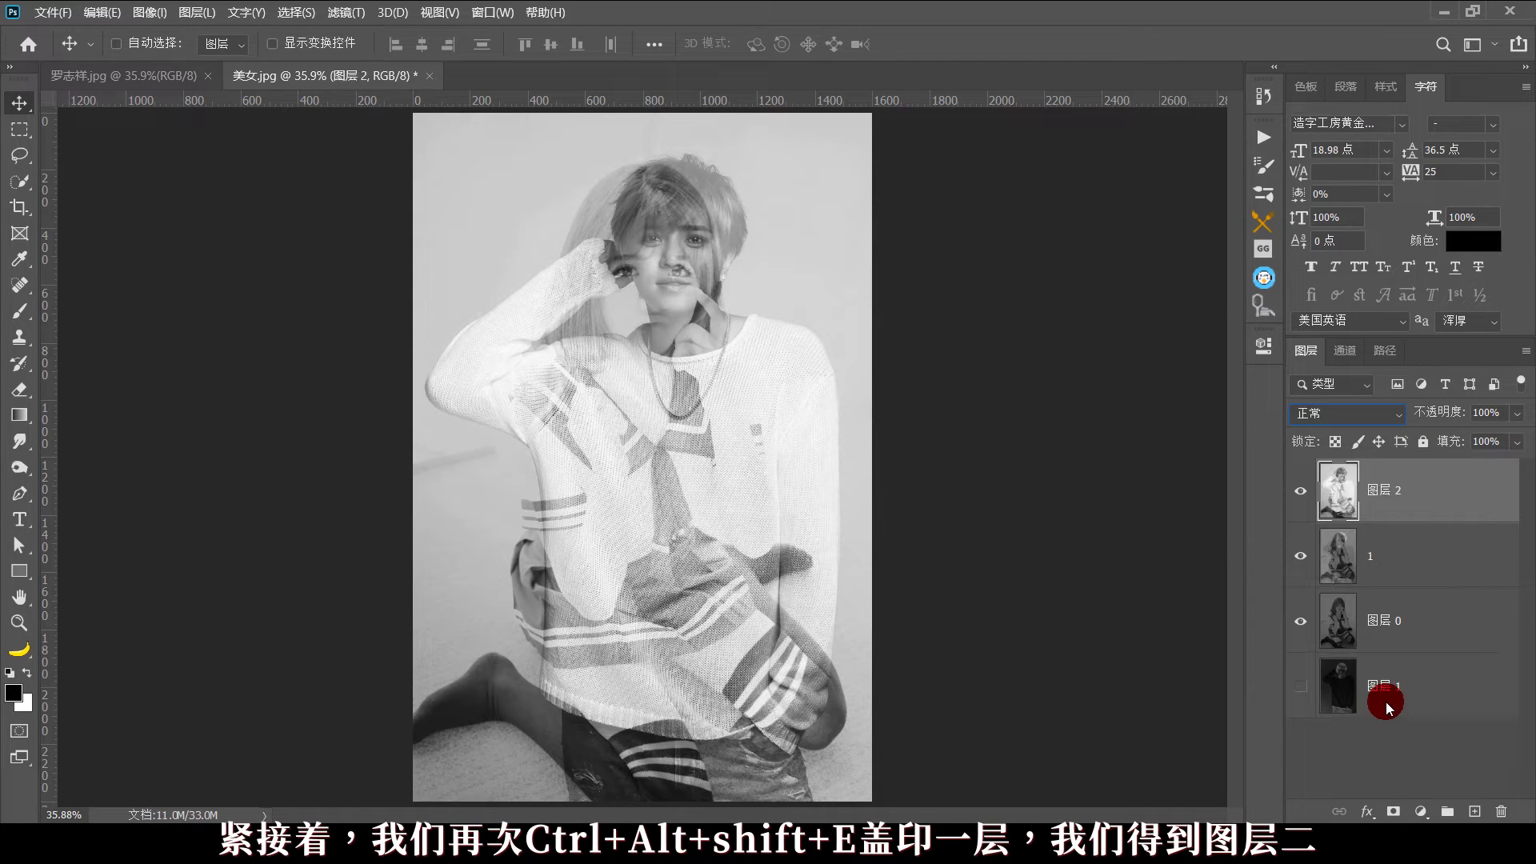
double_click(1378, 494)
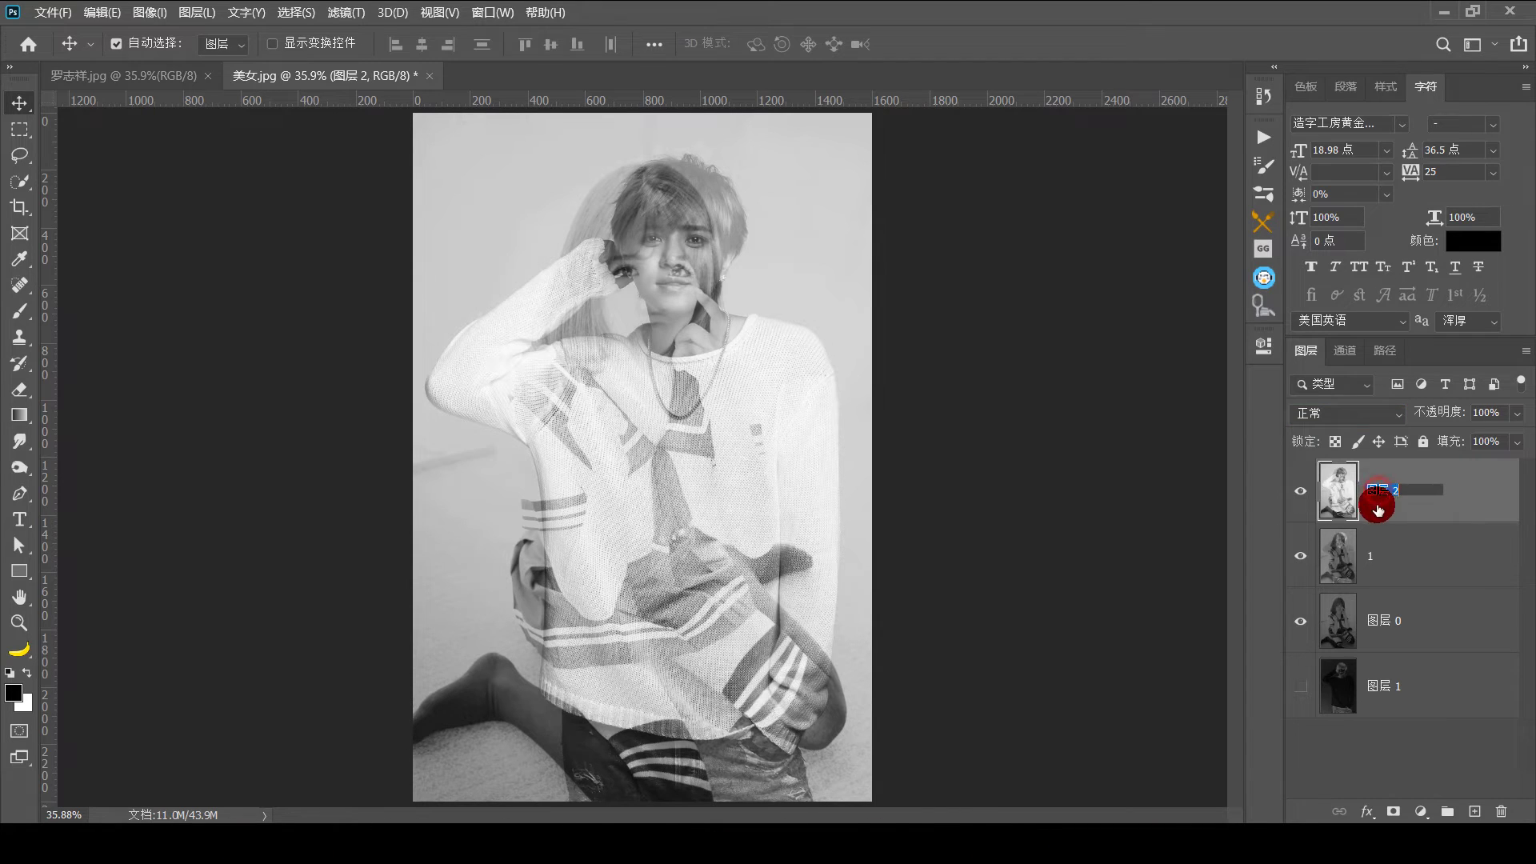
type("2")
key("Return")
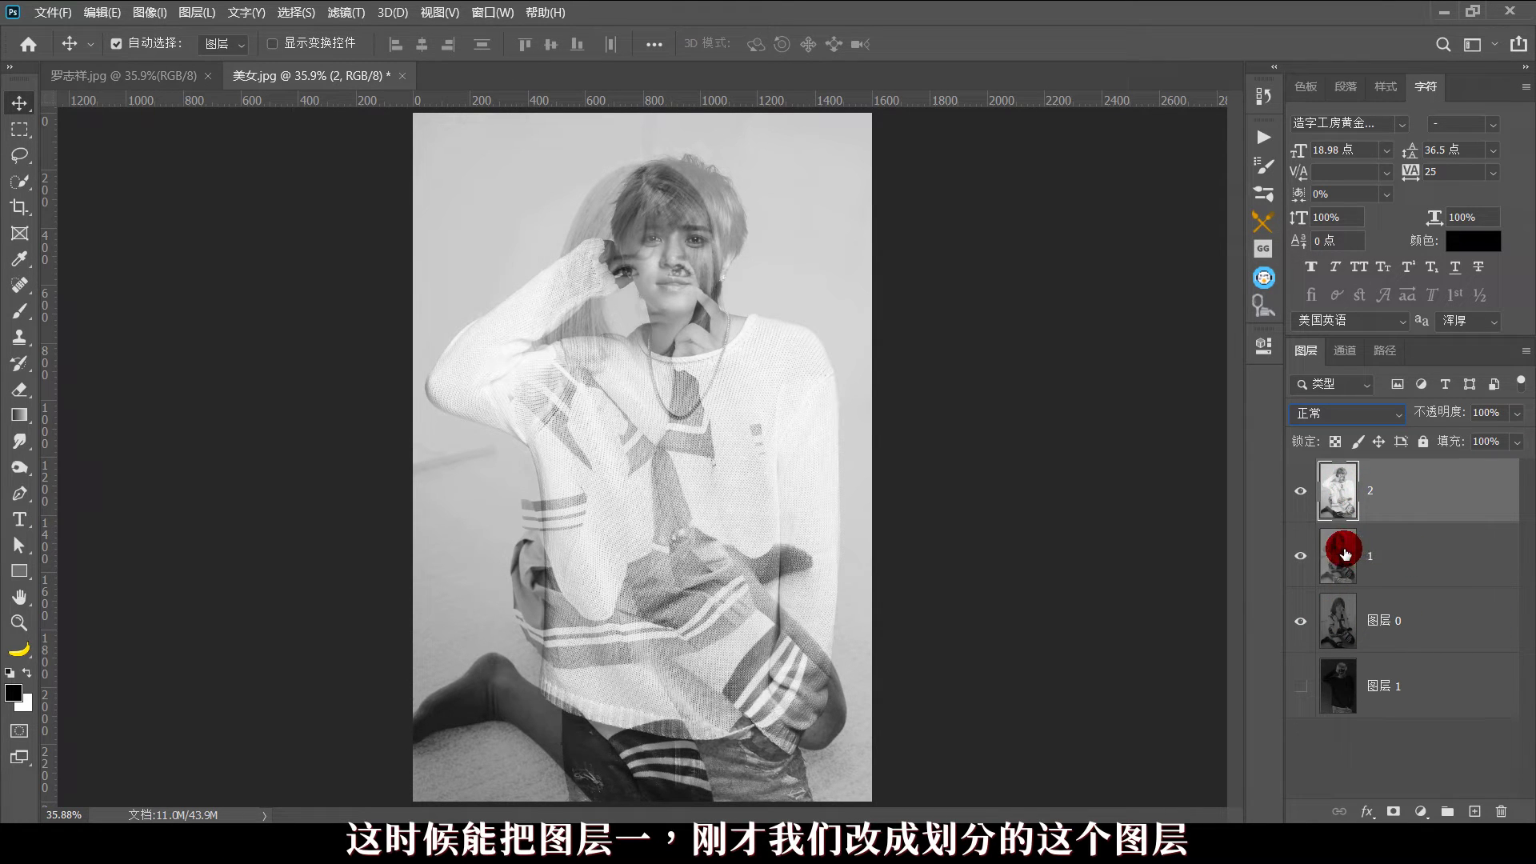
- Return layer 1 to Normal blending and hide layer 2 and 图层 0, leaving layer 1 visible
left_click(1346, 552)
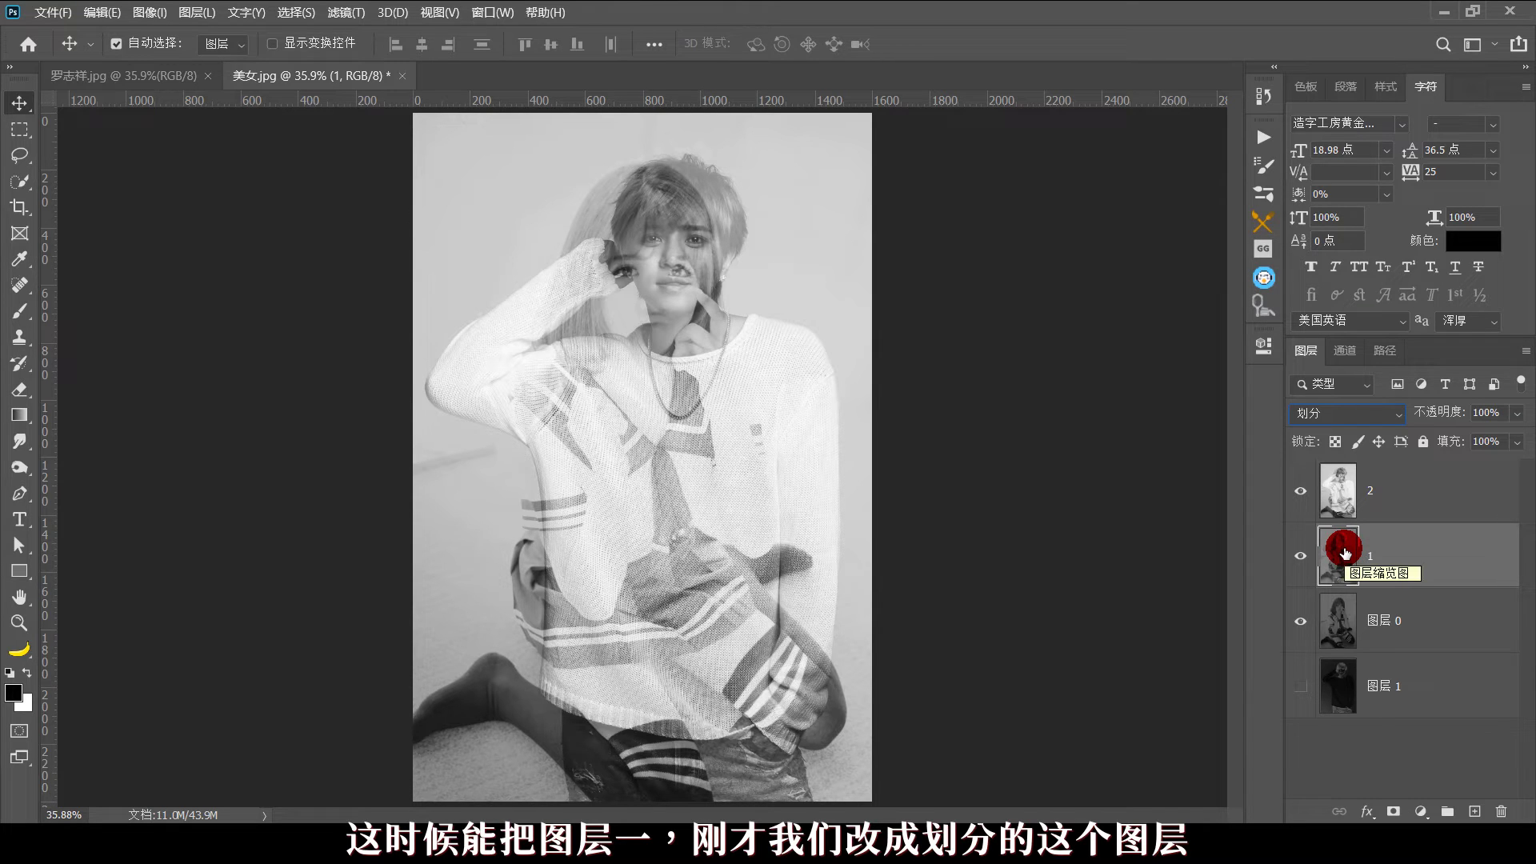
left_click(1397, 415)
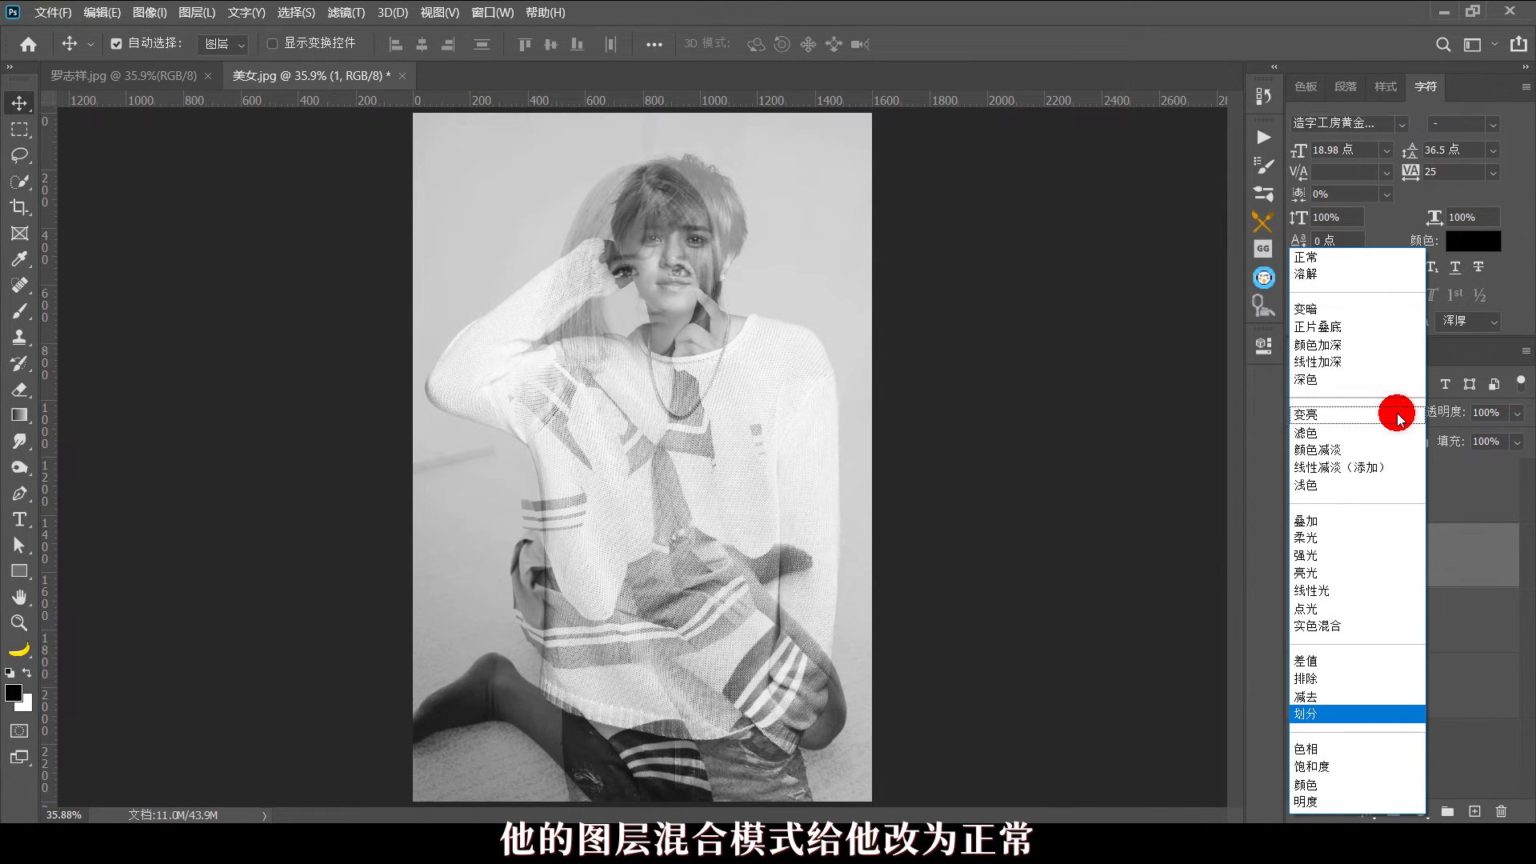
left_click(1345, 258)
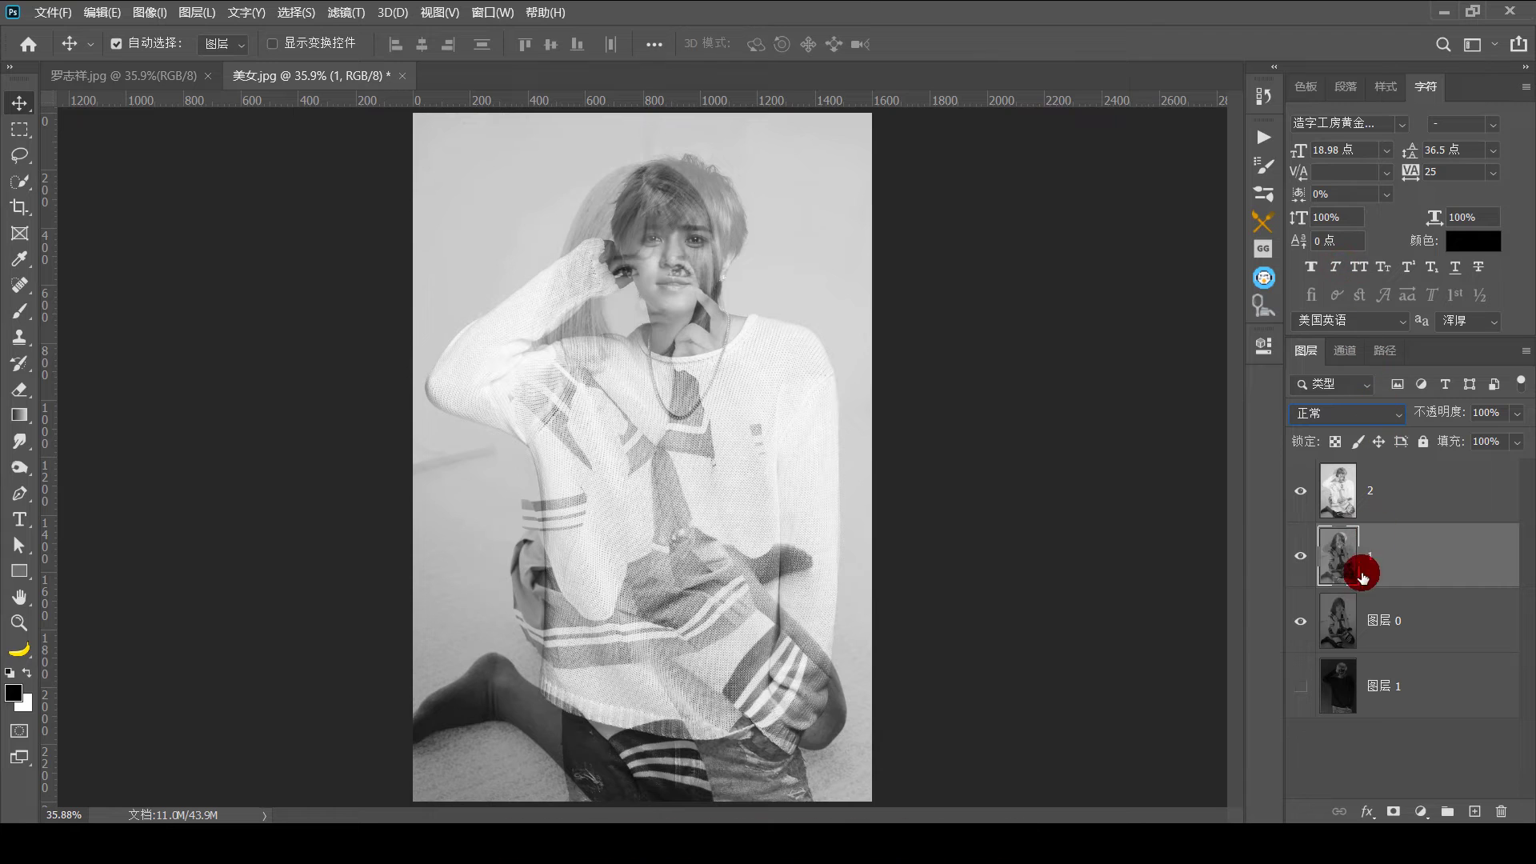
left_click(1301, 621)
left_click(1301, 490)
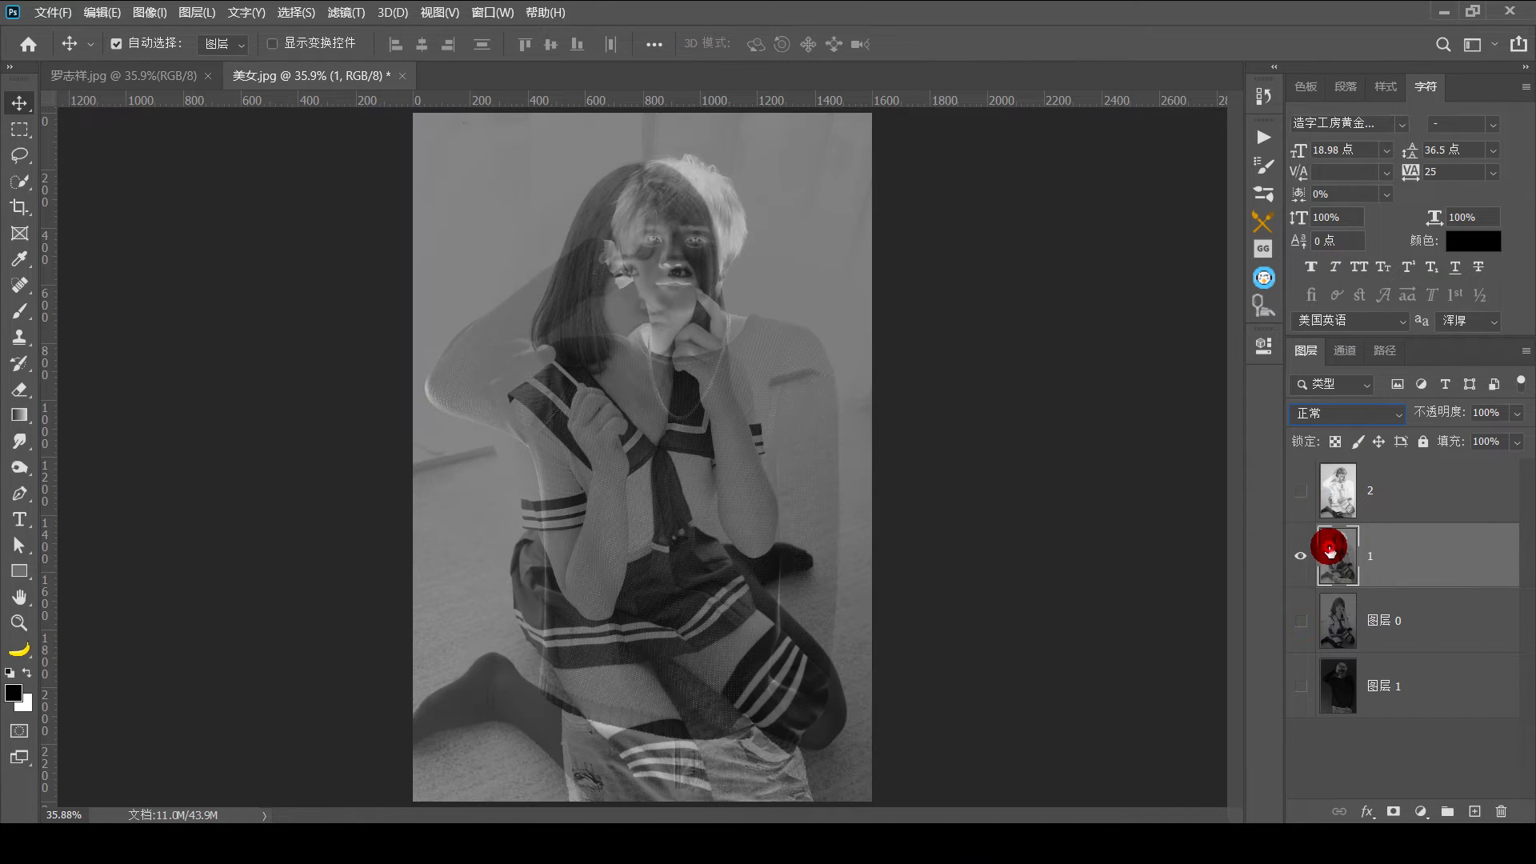
- In Channels, load the Red channel as a selection, then reselect the RGB composite and go back to Layers
left_click(1347, 348)
left_click(1339, 476)
left_click(1340, 479)
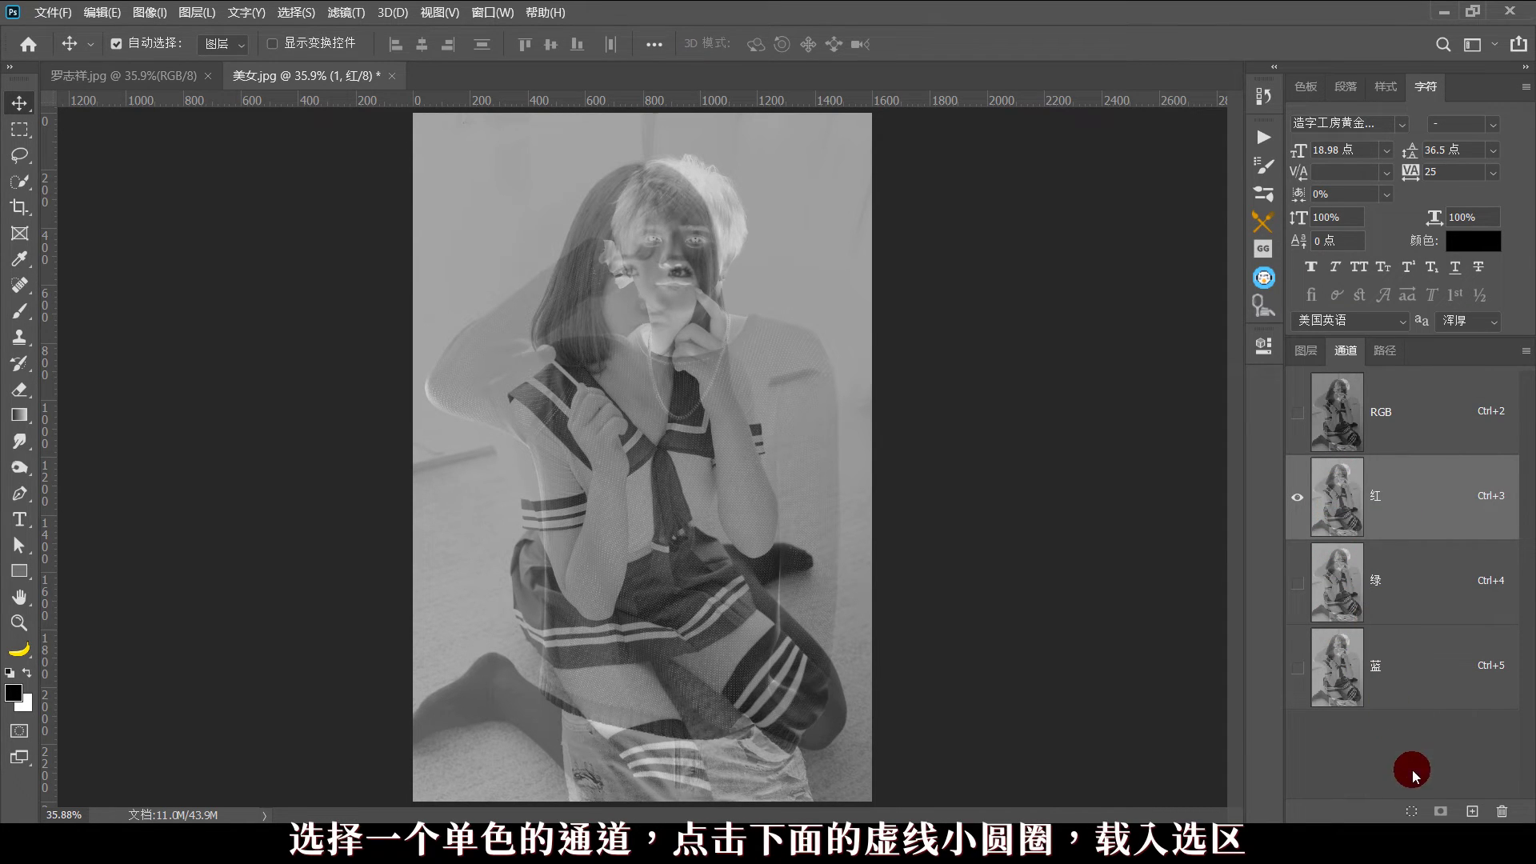
left_click(1413, 813)
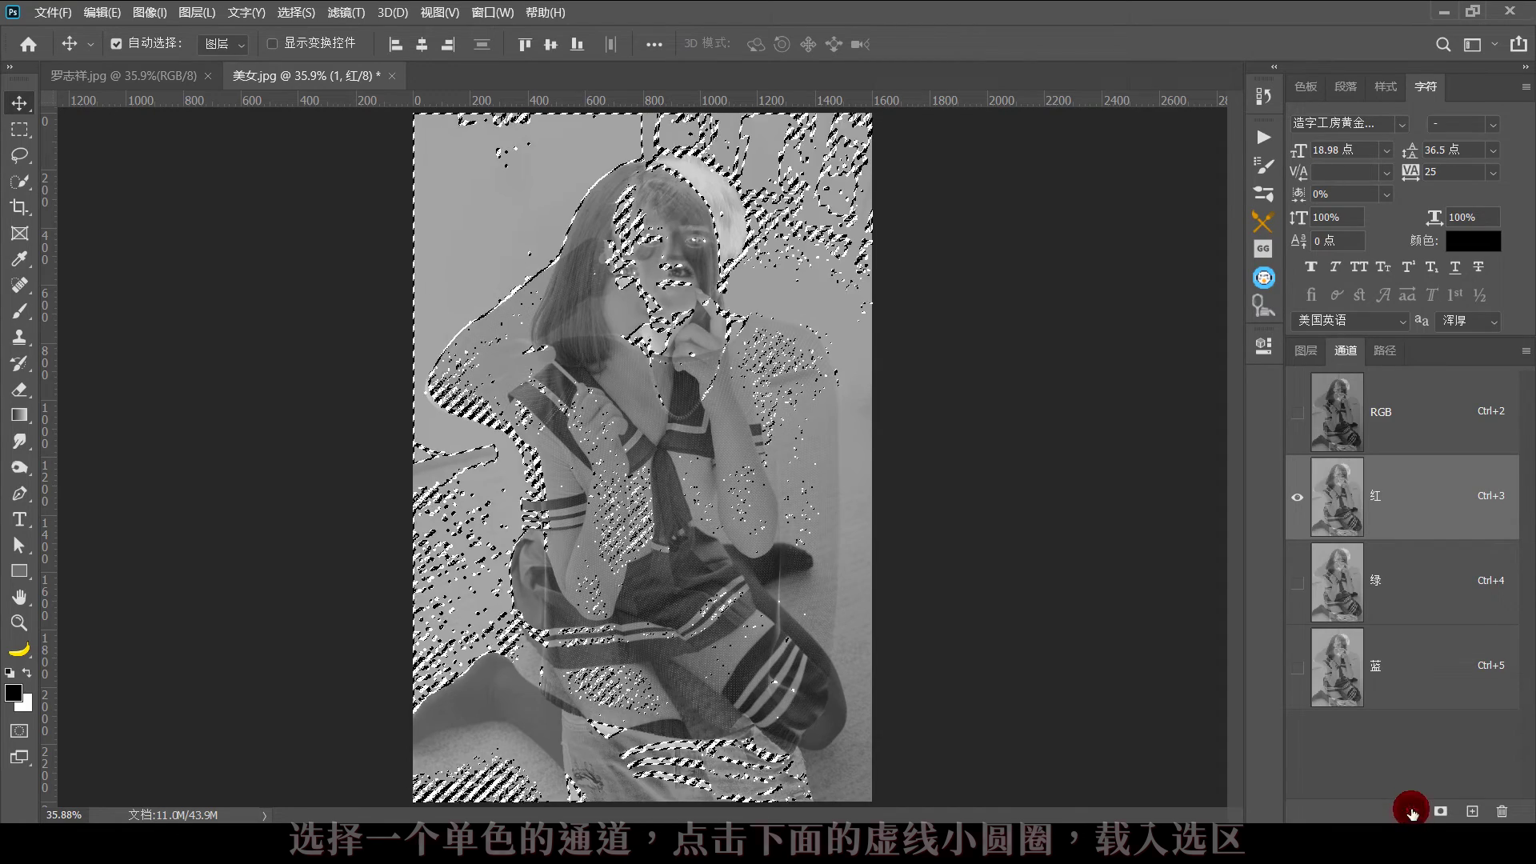
left_click(1343, 411)
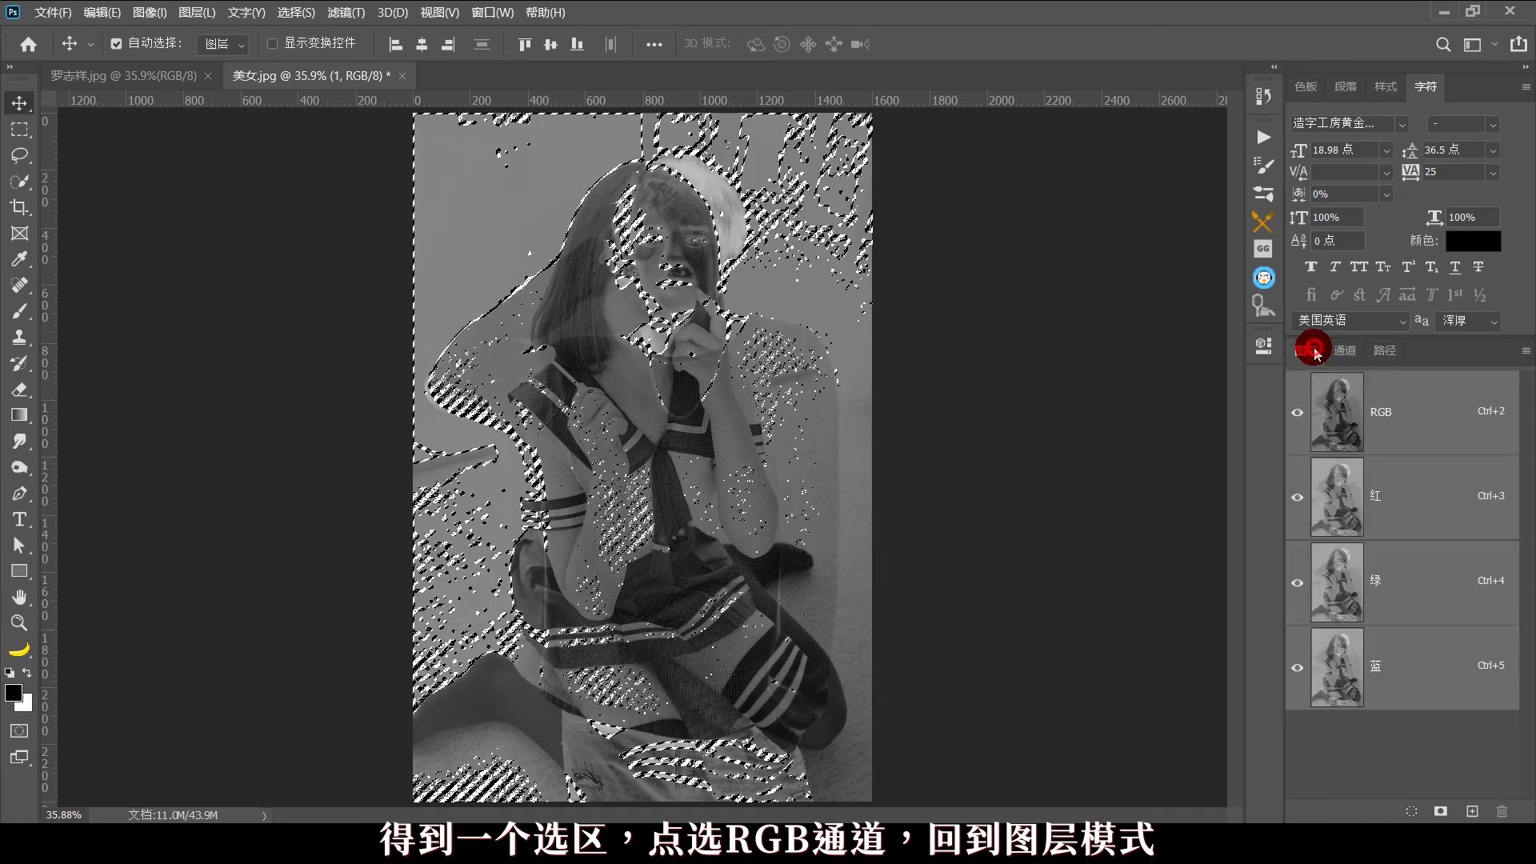
left_click(1311, 349)
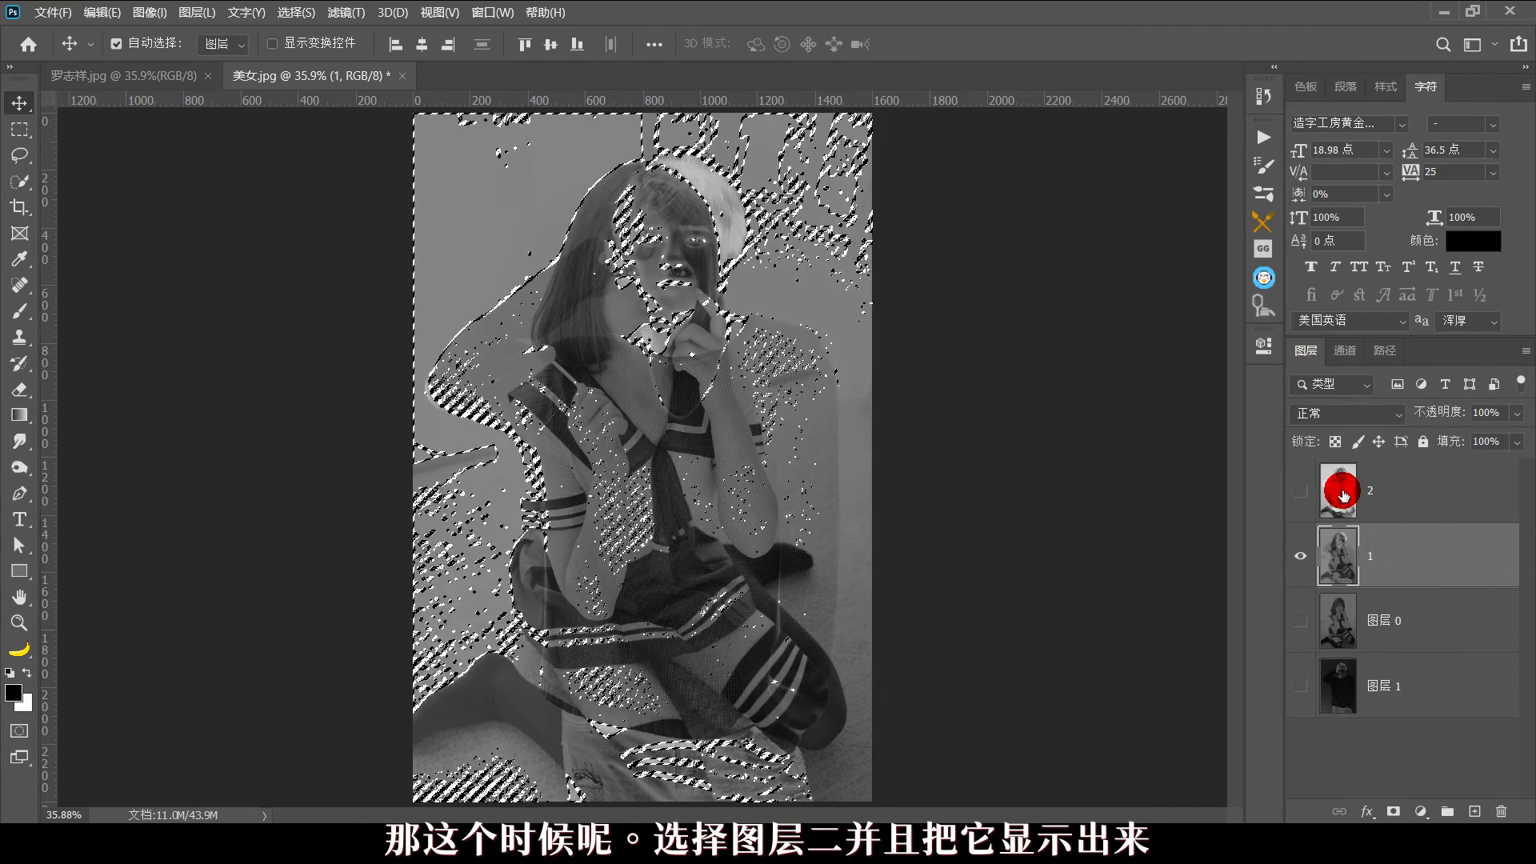
- Show layer 2, hide layer 1, and add a layer mask to layer 2 from the red-channel selection
left_click(1319, 496)
left_click(1300, 490)
left_click(1301, 556)
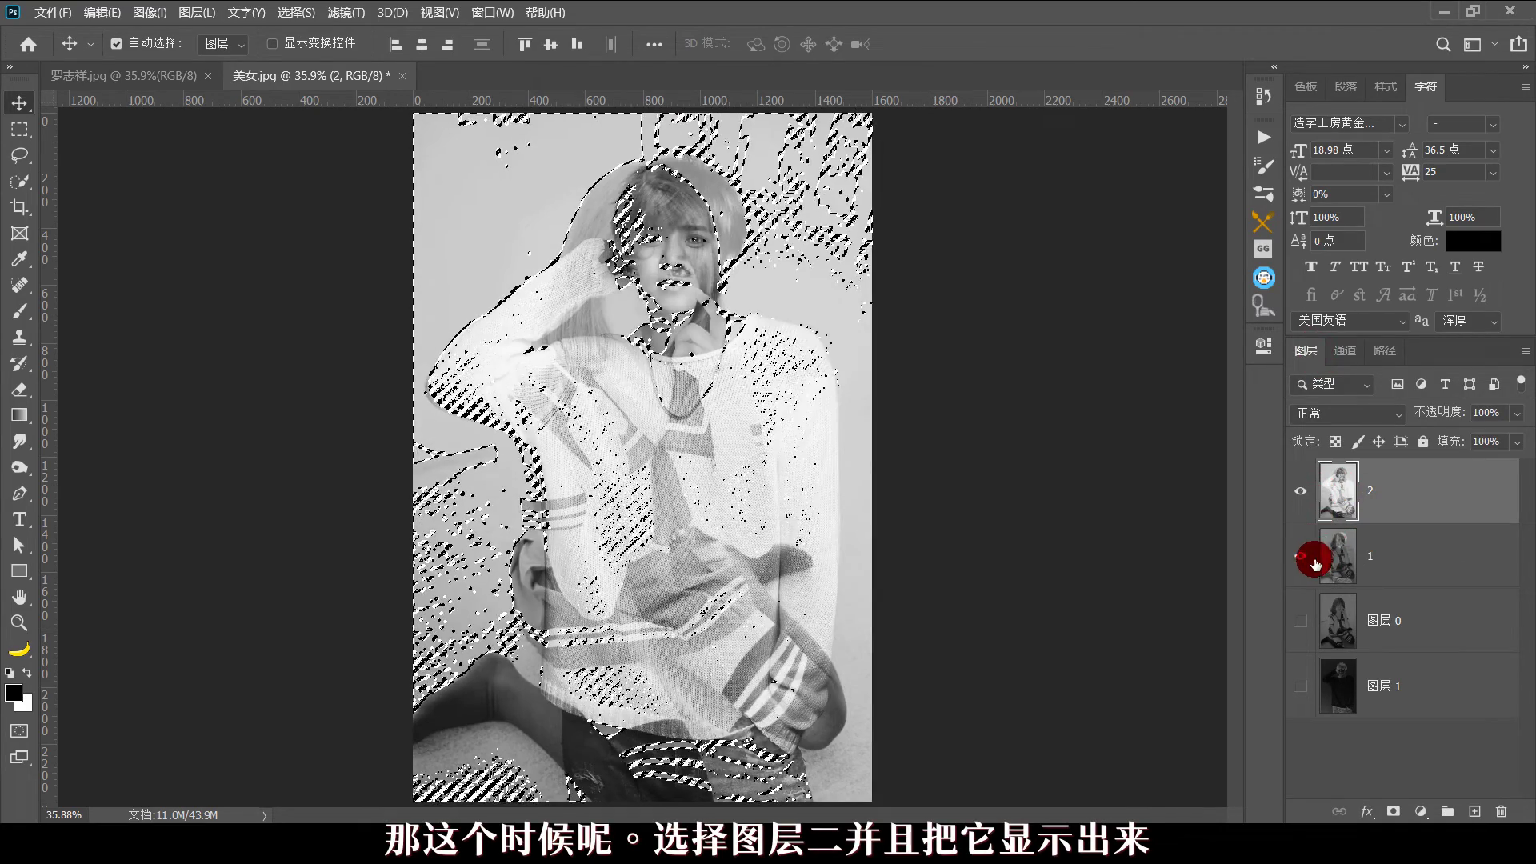
left_click(1301, 556)
left_click(1345, 492)
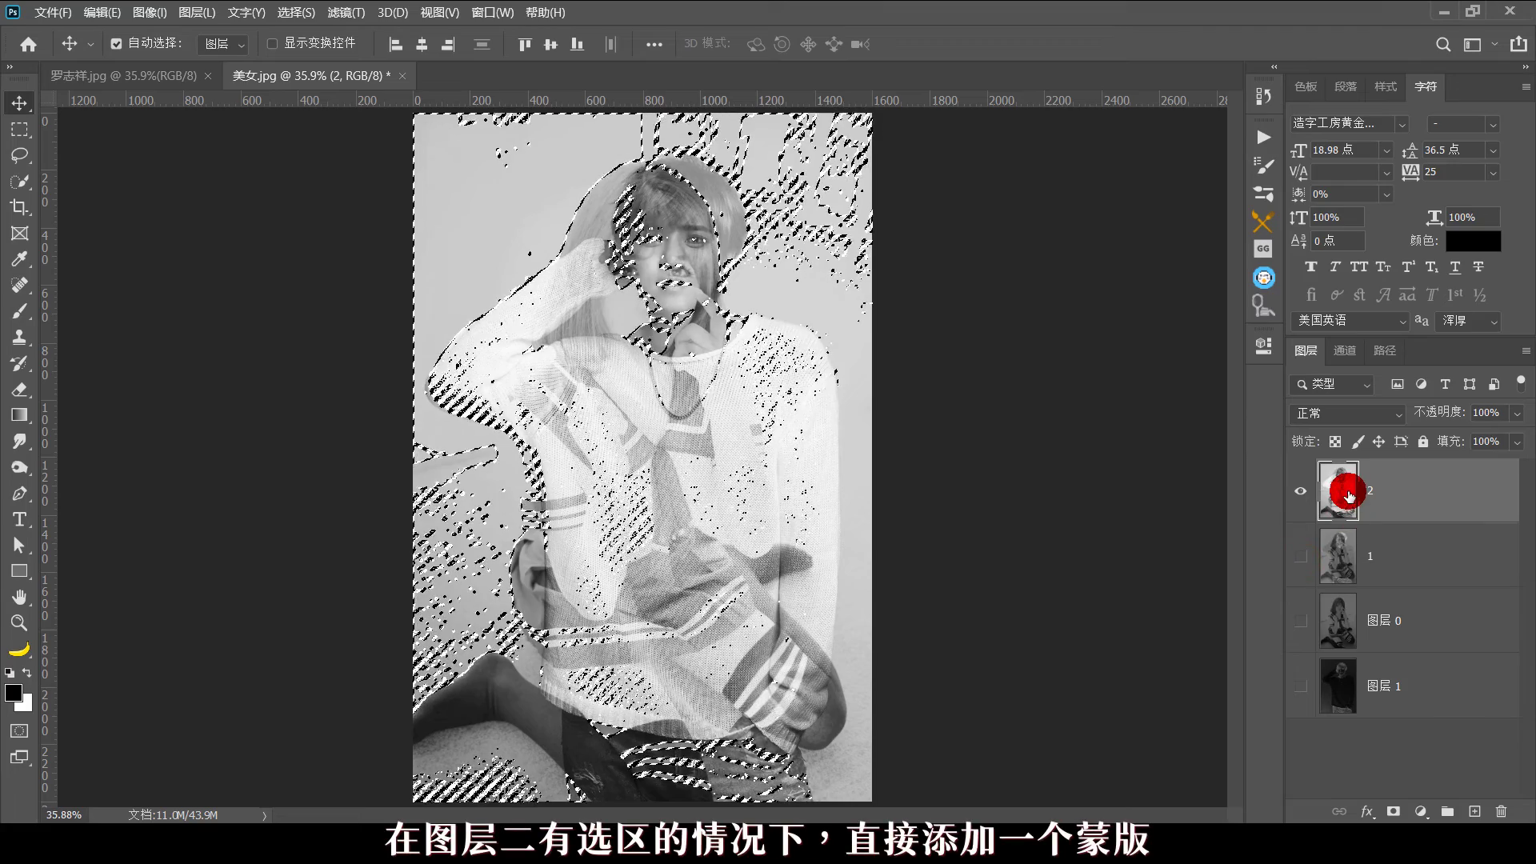
left_click(1394, 813)
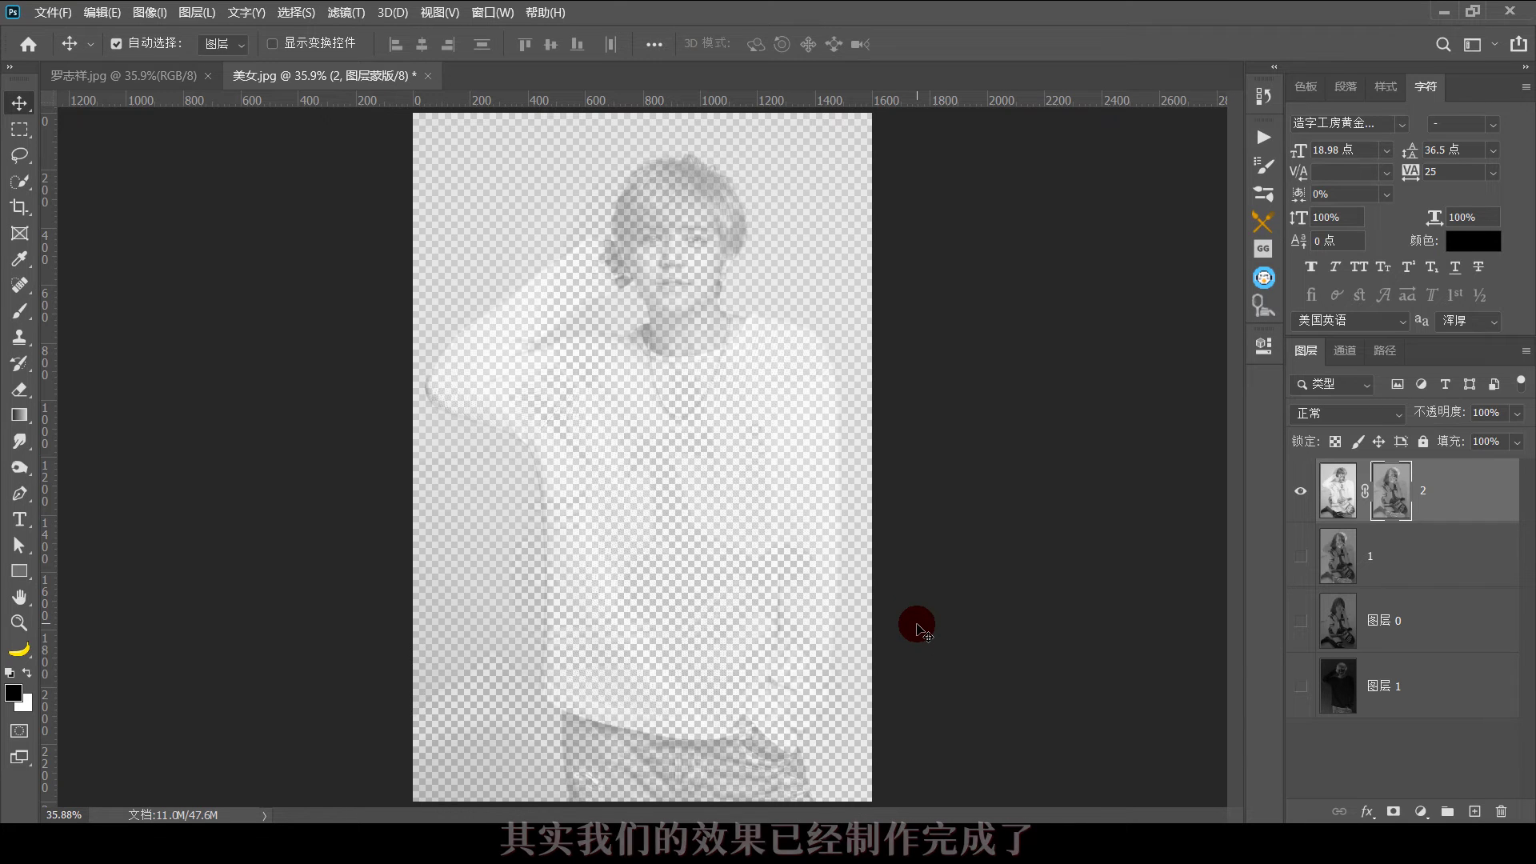
- Save the image as a PNG file via Save As
key("ctrl+shift+s")
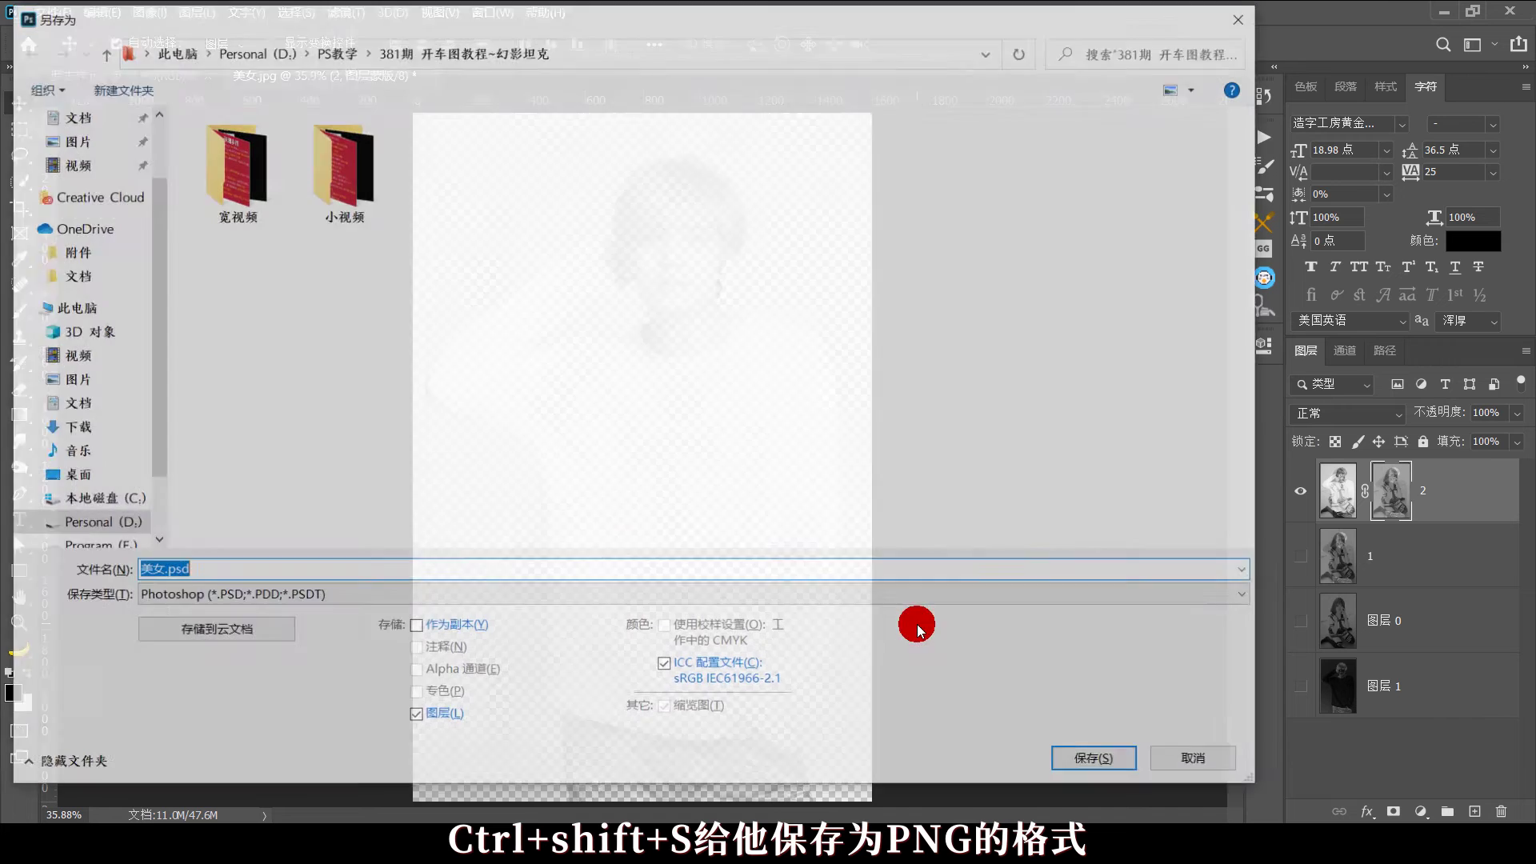
left_click(275, 596)
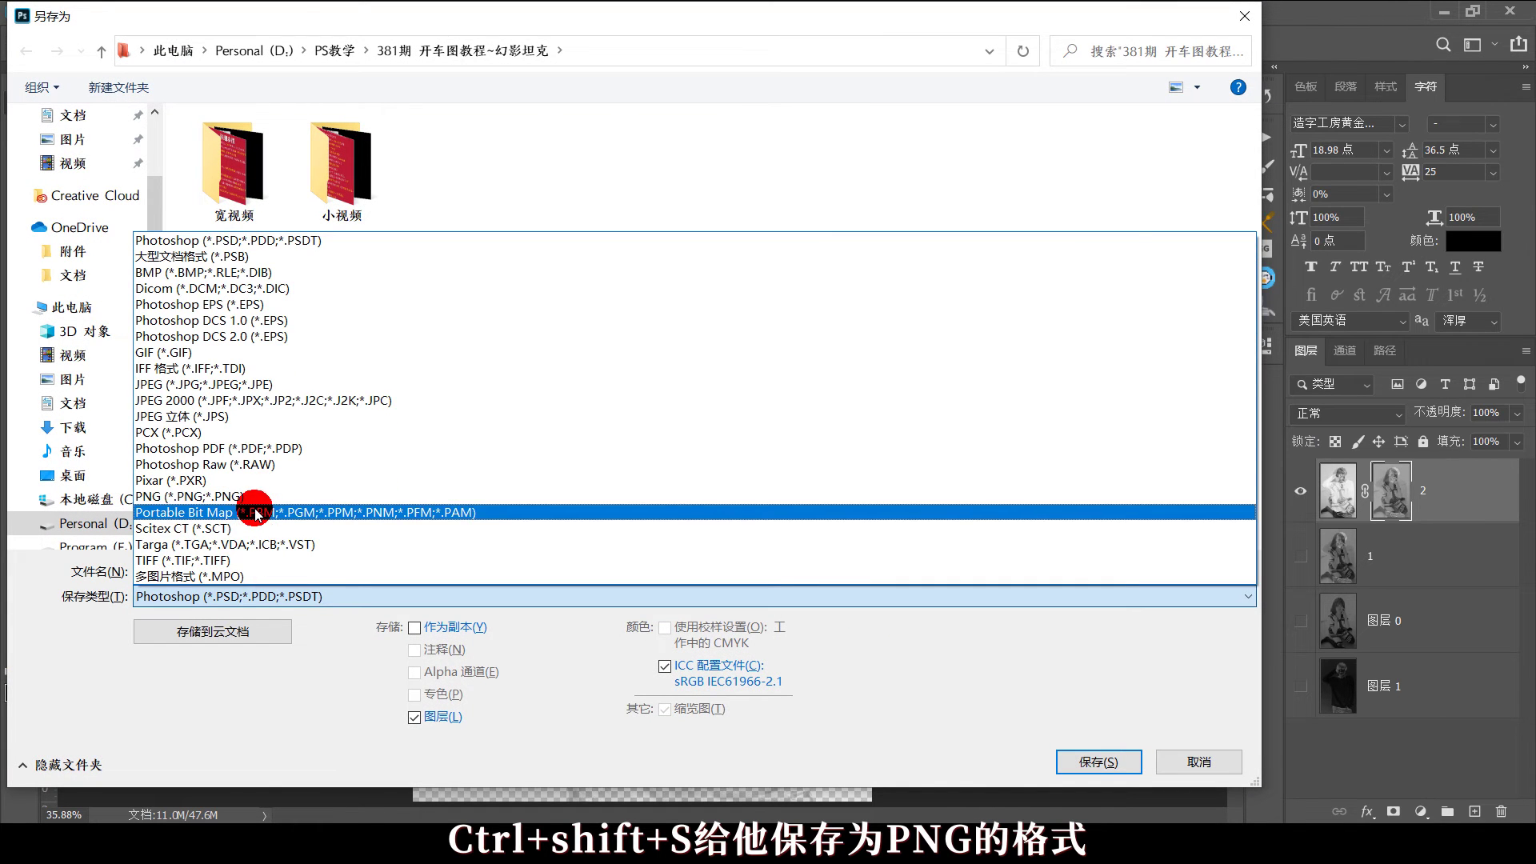
left_click(257, 496)
key("Return")
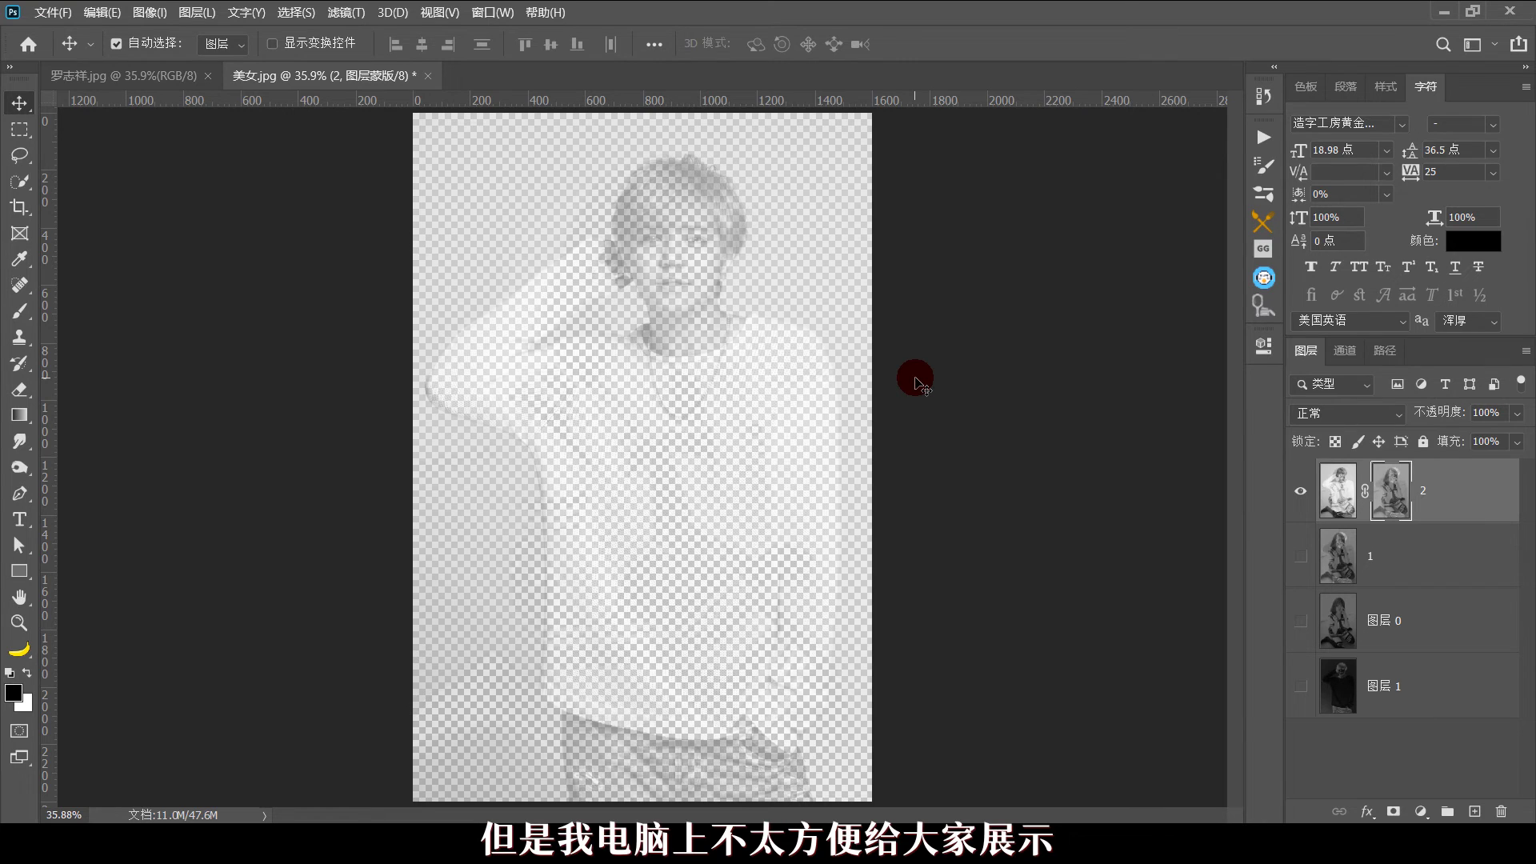
left_click(1445, 12)
double_click(1057, 164)
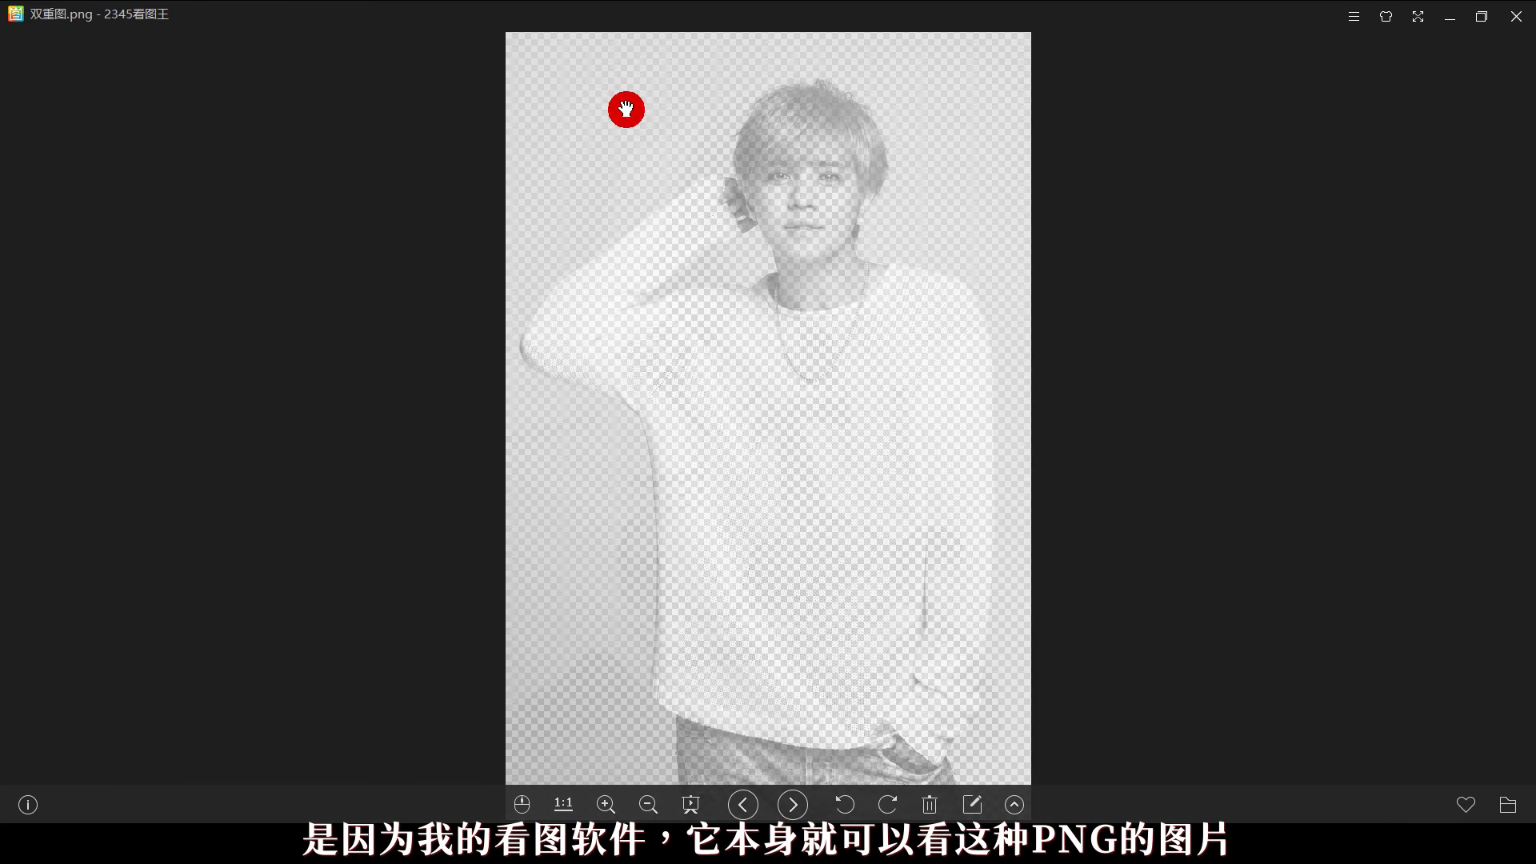
left_click(1516, 16)
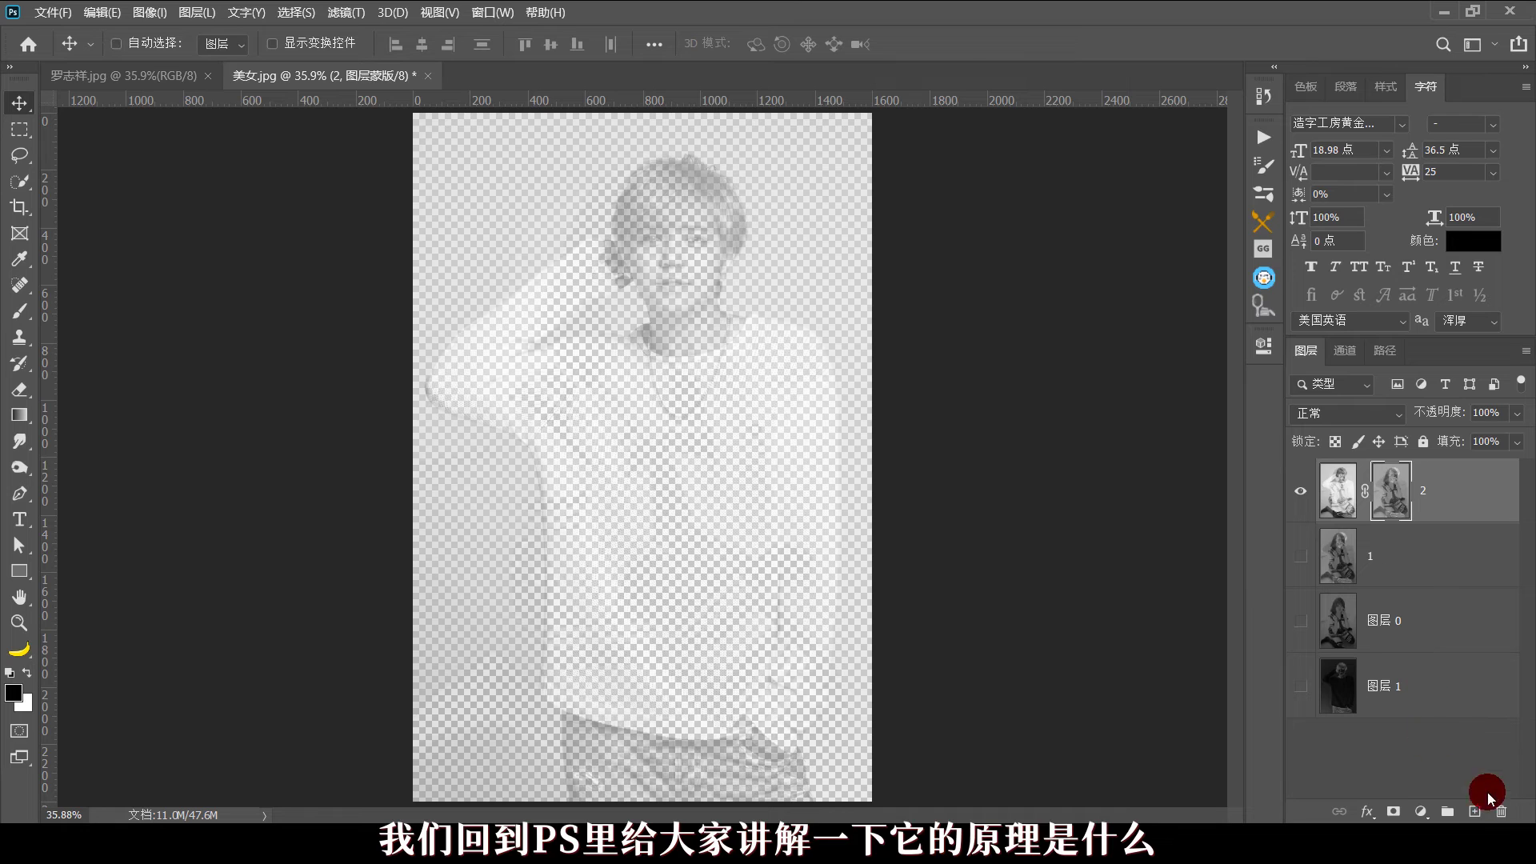
- Add empty layers beneath layer 2 and fill 图层 2 with the white background colour
left_click(1481, 813, "ctrl")
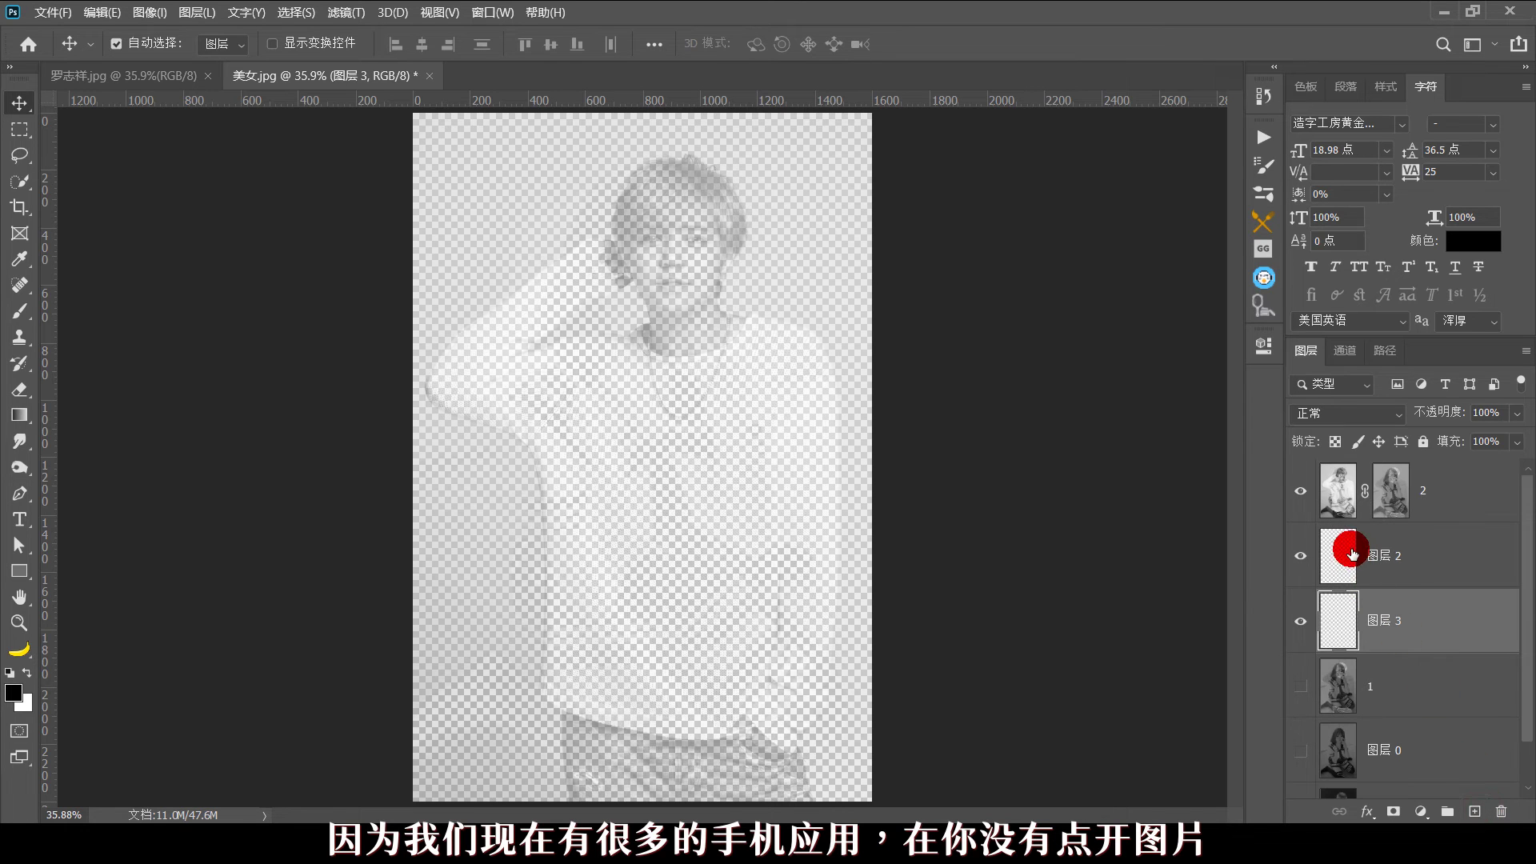
left_click(1344, 570)
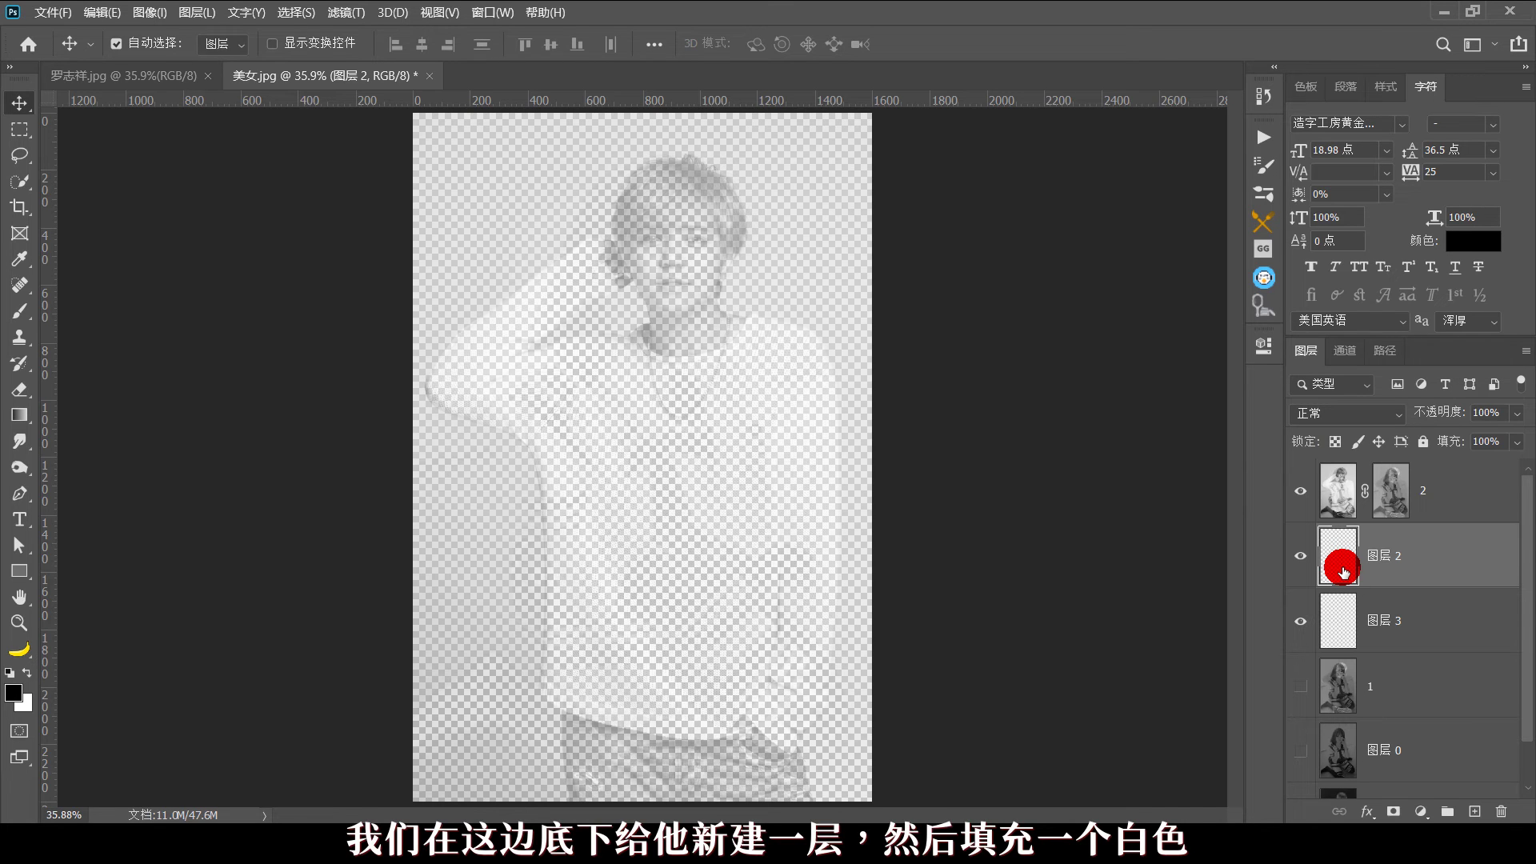
key("ctrl+Delete")
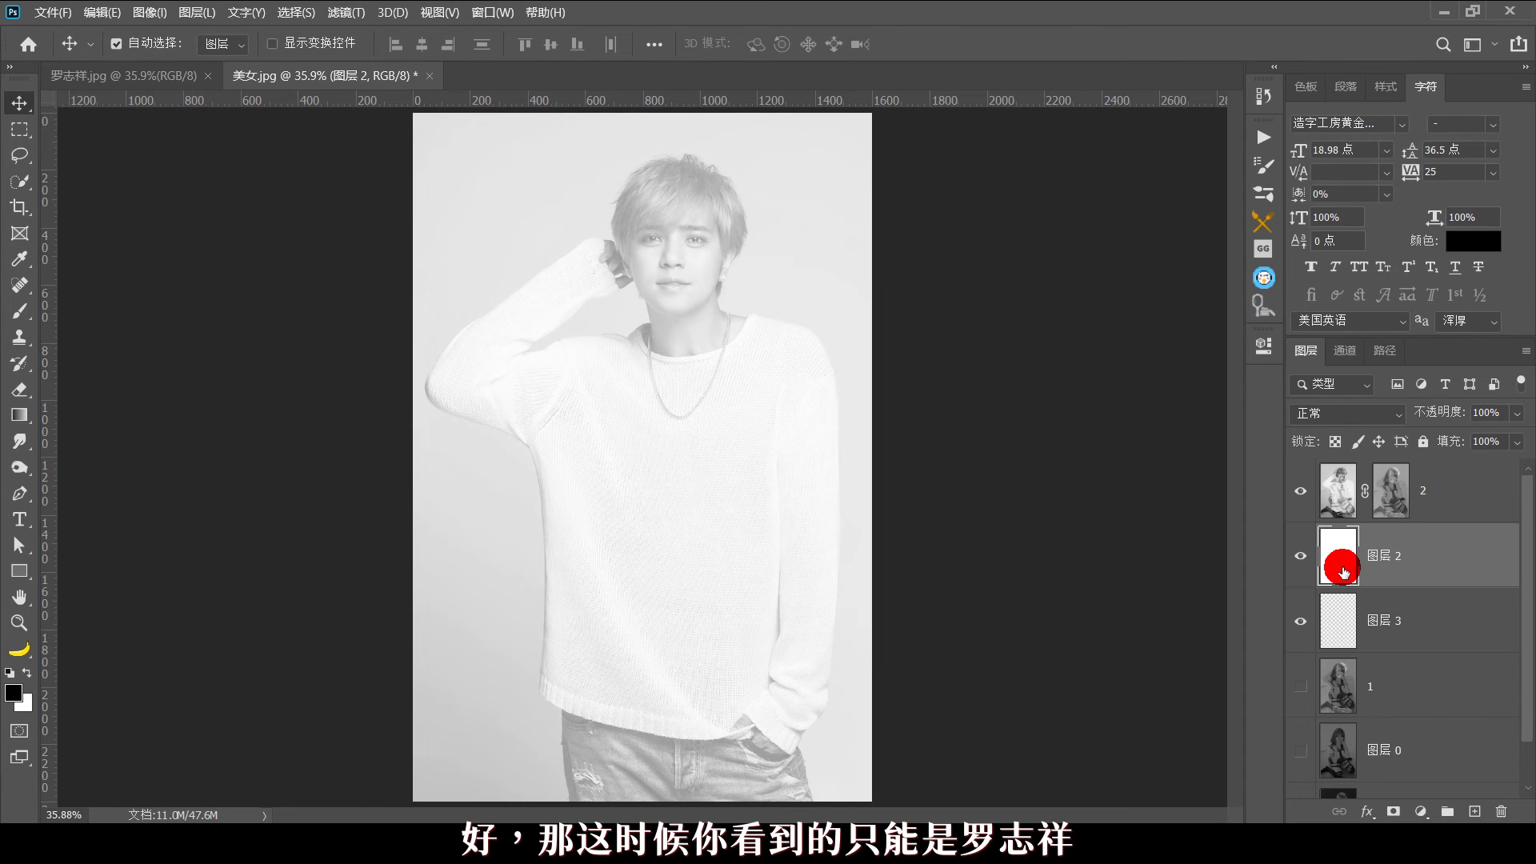
- Hide the white 图层 2 and fill the empty 图层 3 with black foreground colour
left_click(1301, 555)
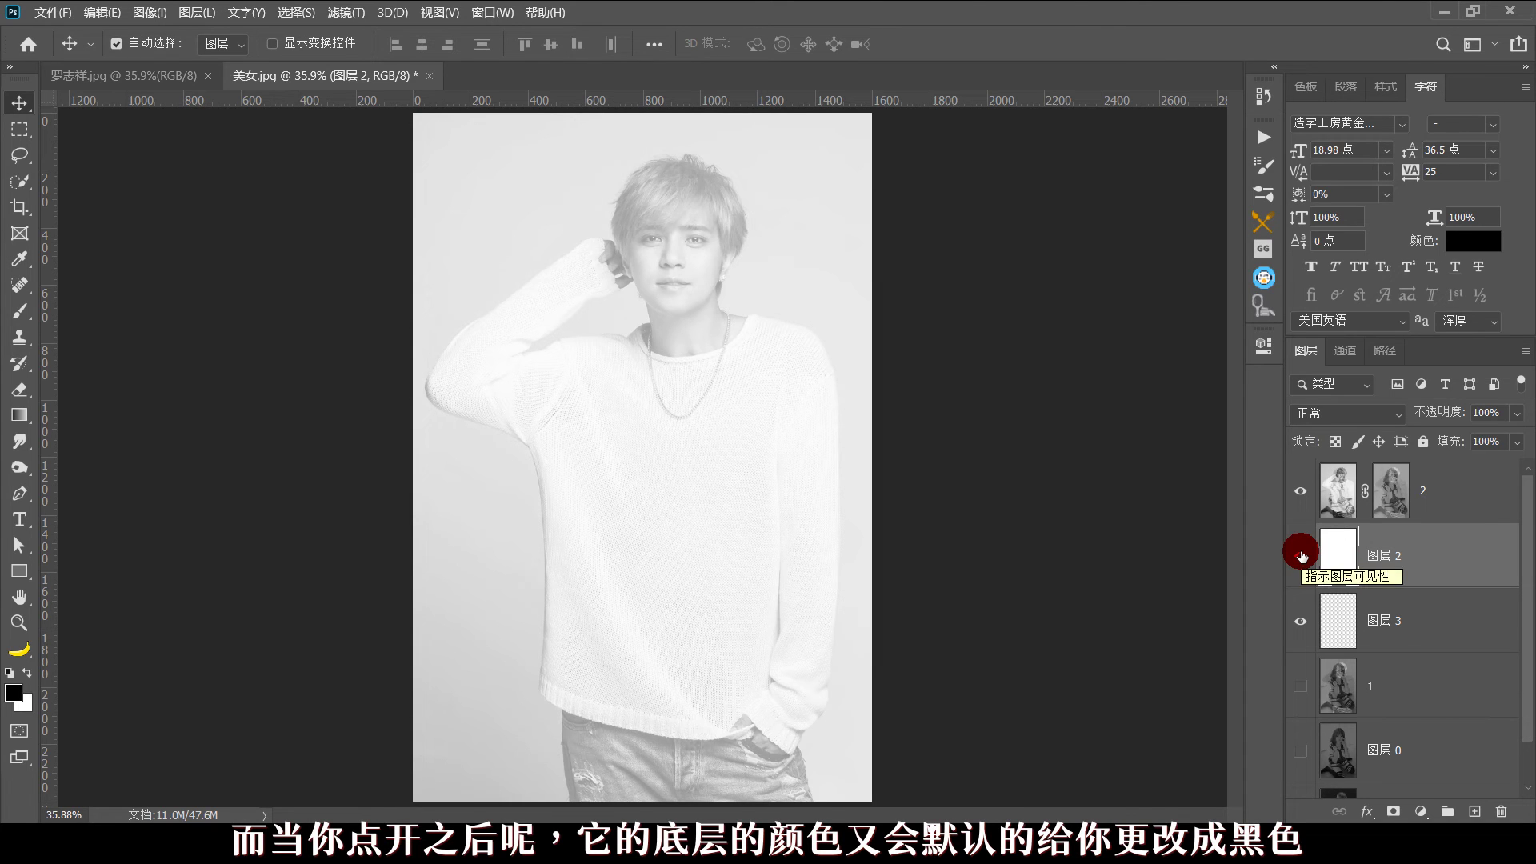
left_click(1326, 617)
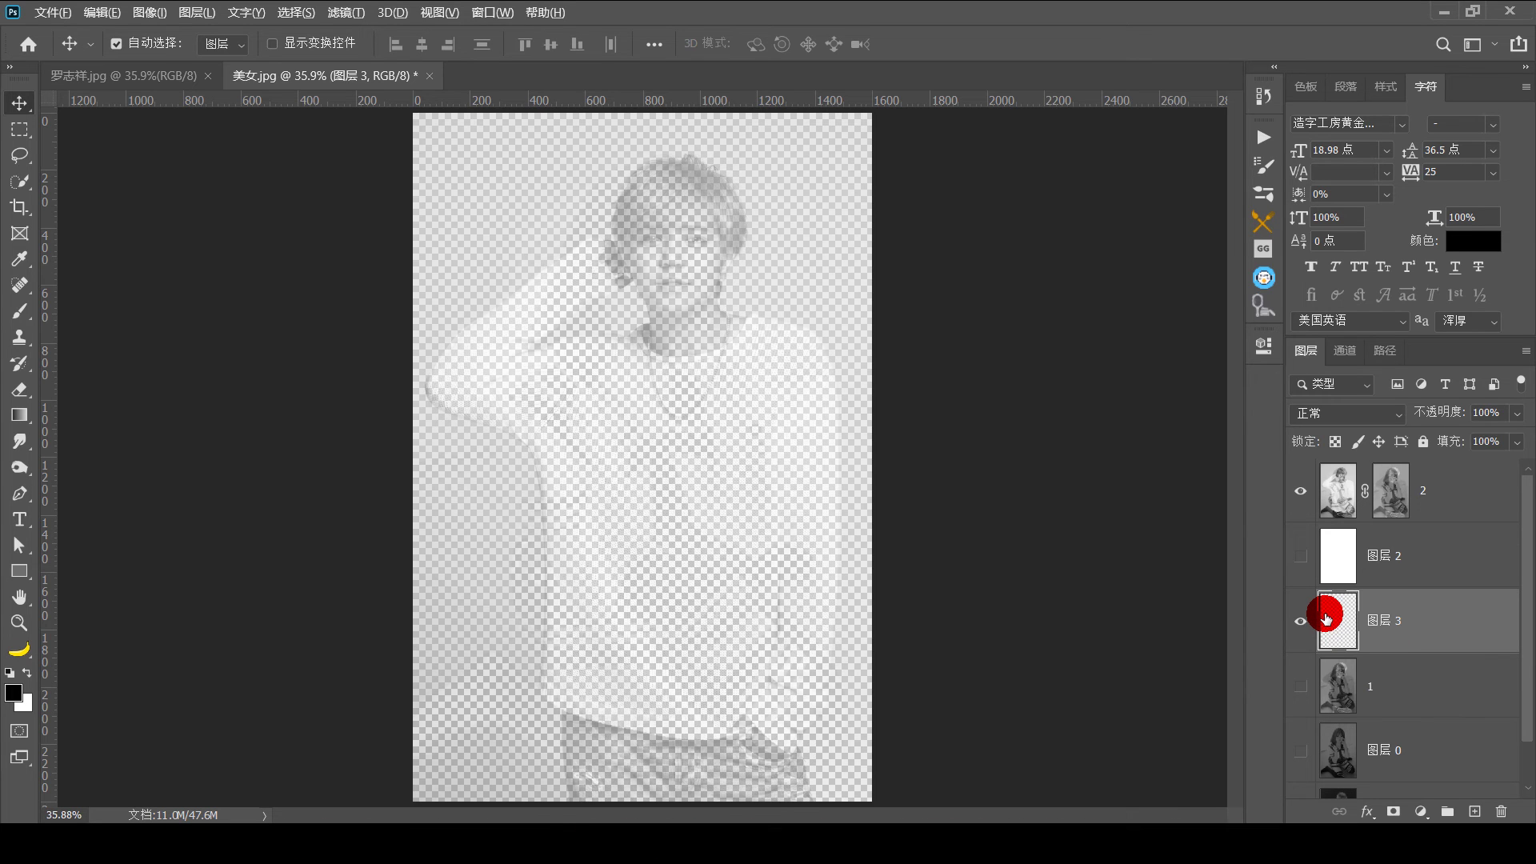
key("alt+BackSpace")
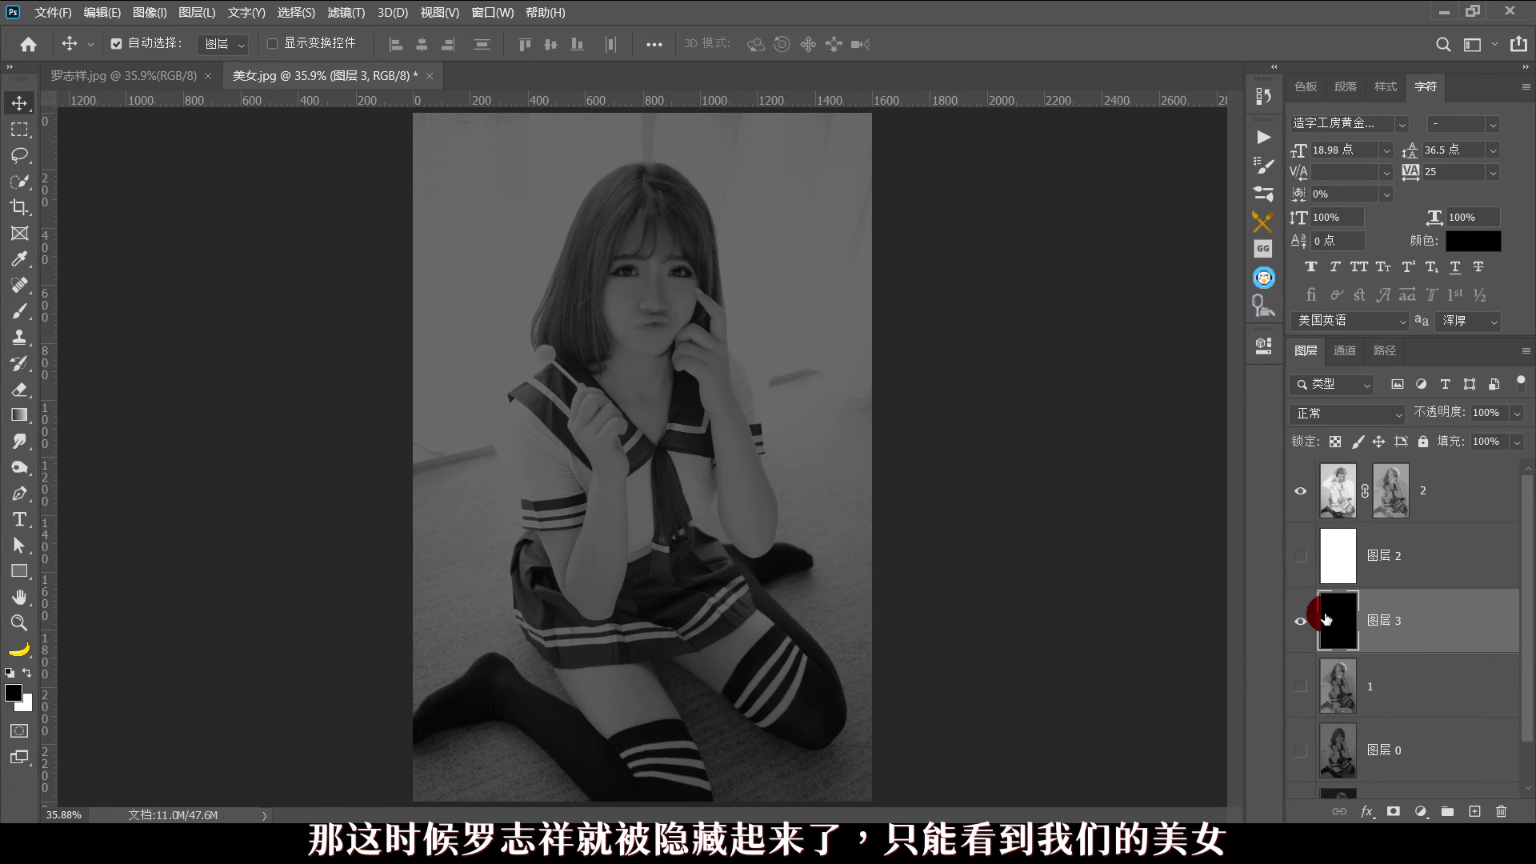